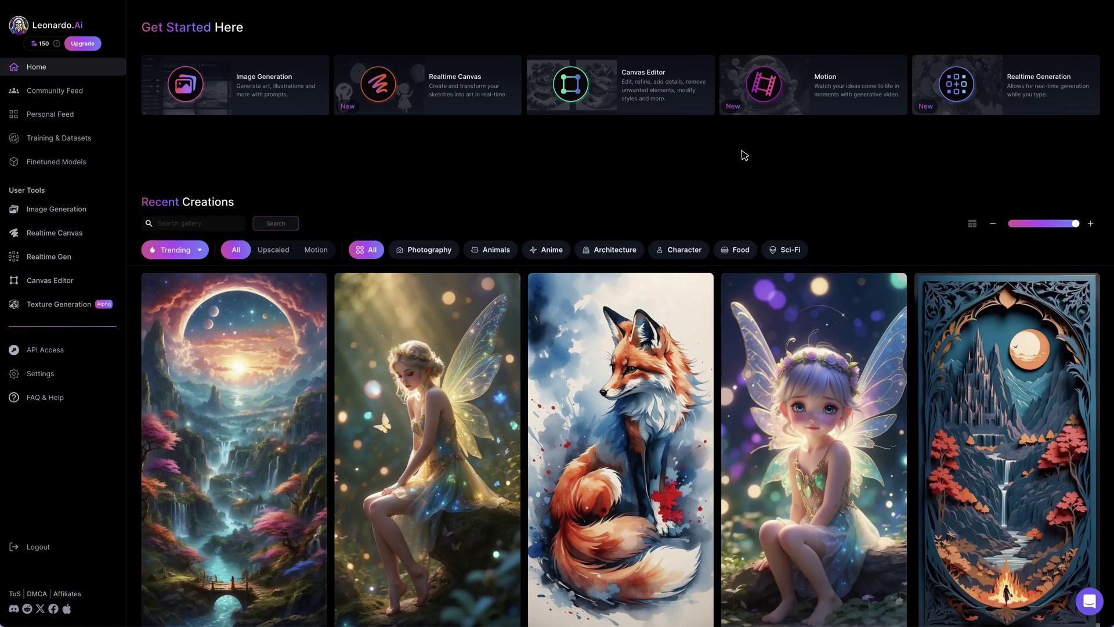
# - Scroll through the community creations in the Leonardo.Ai Home gallery
pyautogui.scroll(-12, 745, 154)
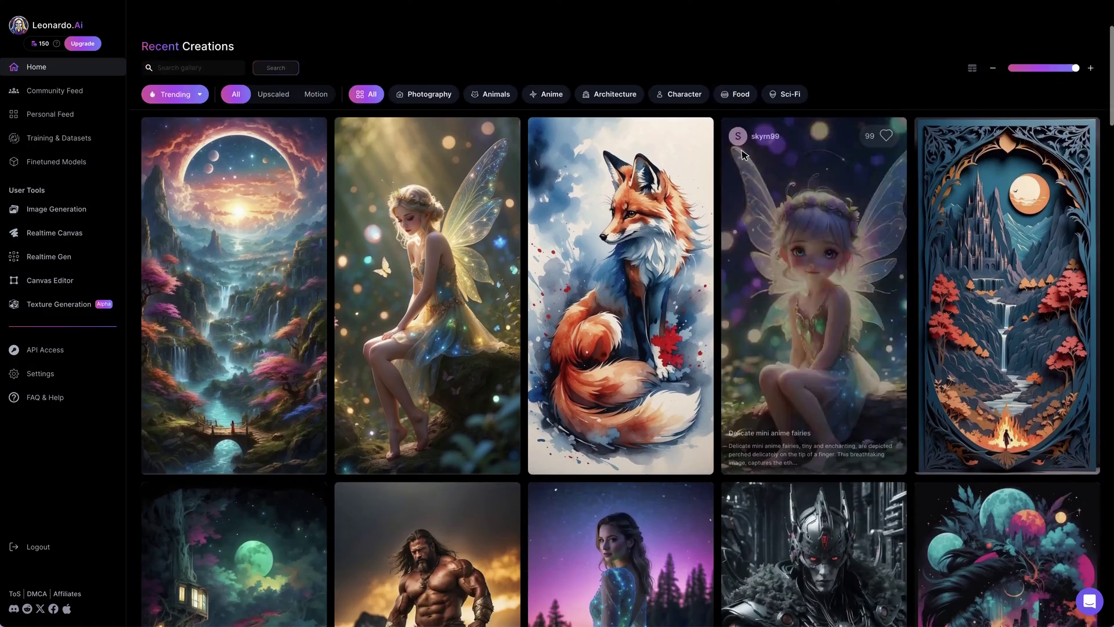
pyautogui.scroll(-10, 744, 155)
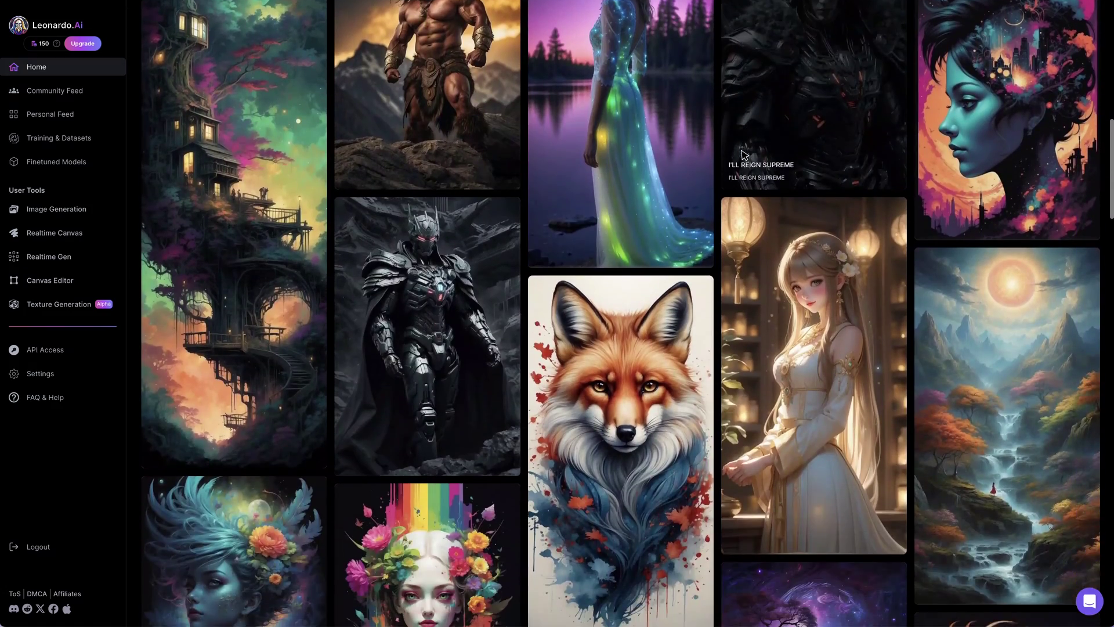
pyautogui.scroll(8, 745, 155)
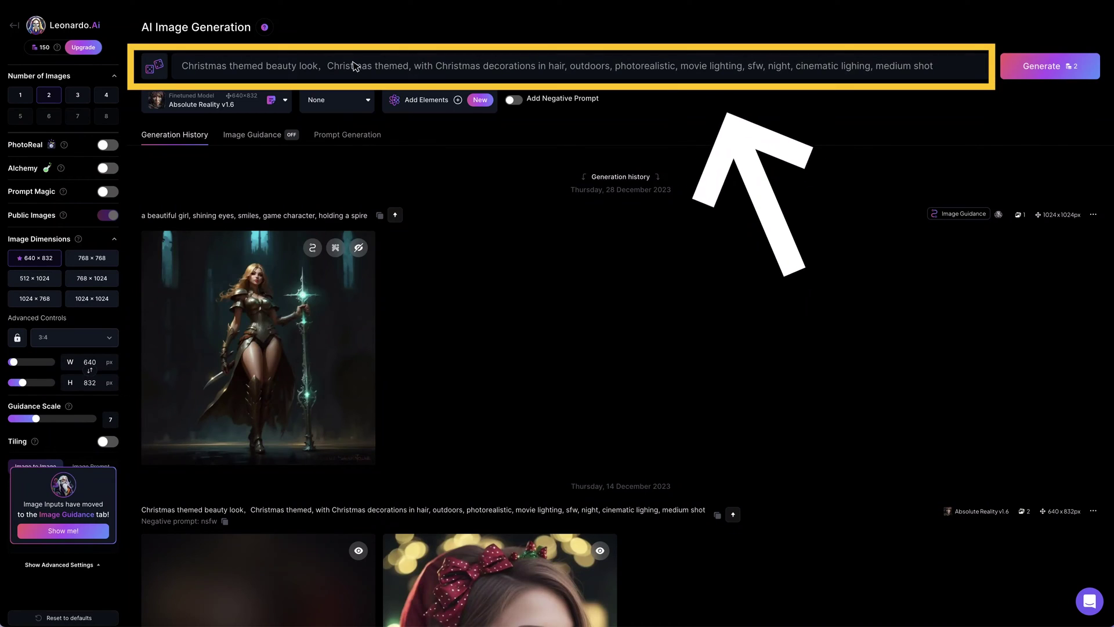
# - Replace the Christmas beauty prompt with the giant eagle prompt
pyautogui.click(372, 67)
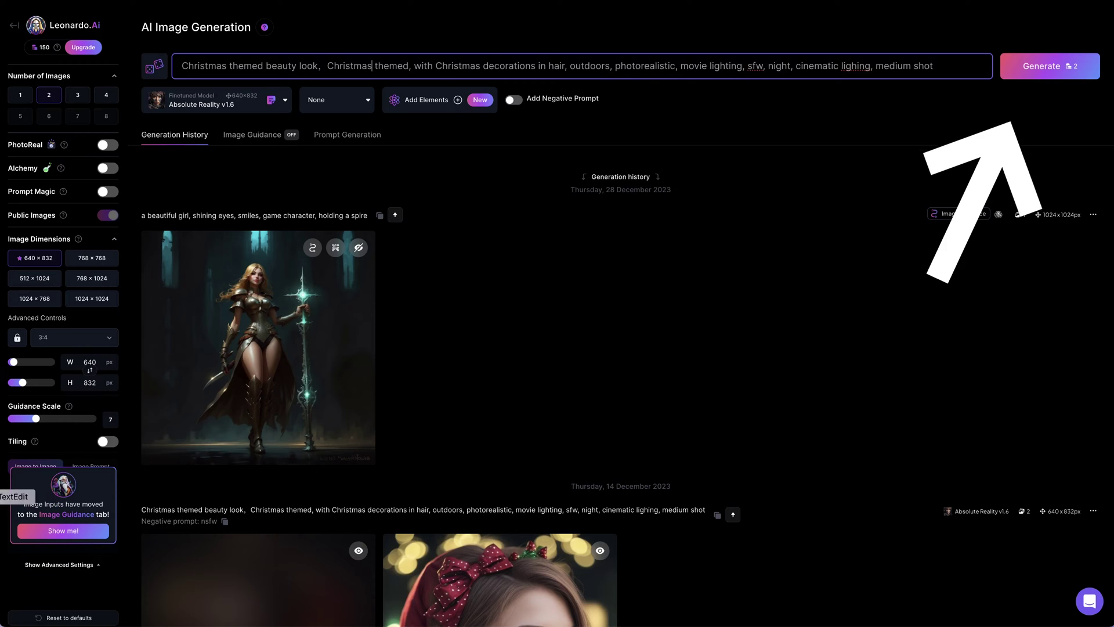
pyautogui.press('super+a')
pyautogui.write('A giant eagle flying in the sky. It has sharp and clear eyes. Its fur is gray and blue. Its wings leave a track of particles behind it. Shot from middle angle')
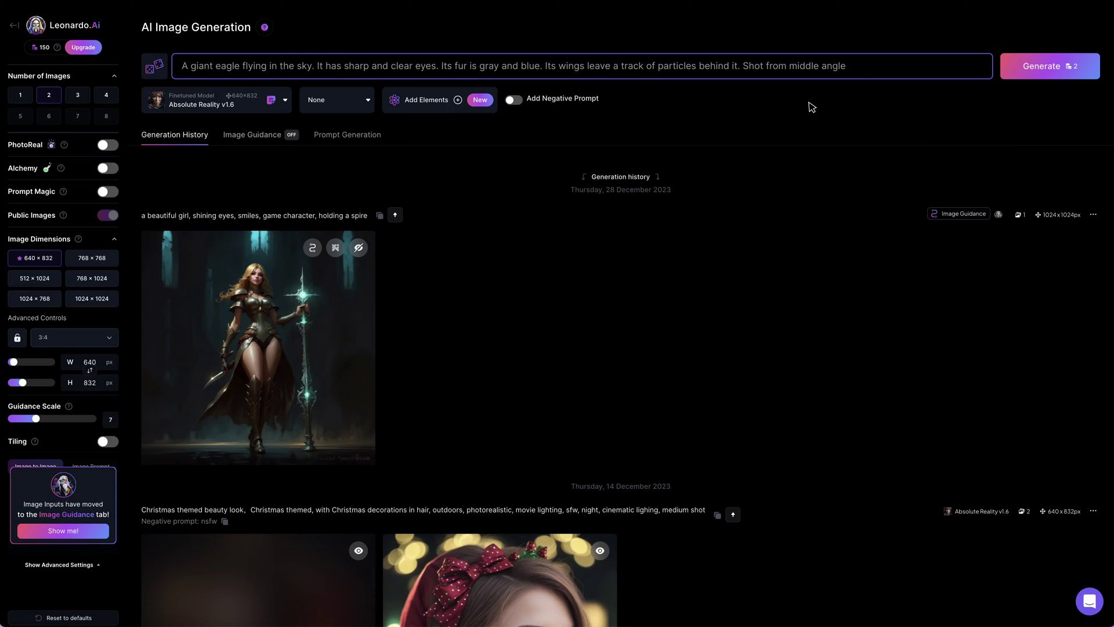
# - Check the model list, keep the style preset at None, and enable Add Negative Prompt
pyautogui.click(244, 104)
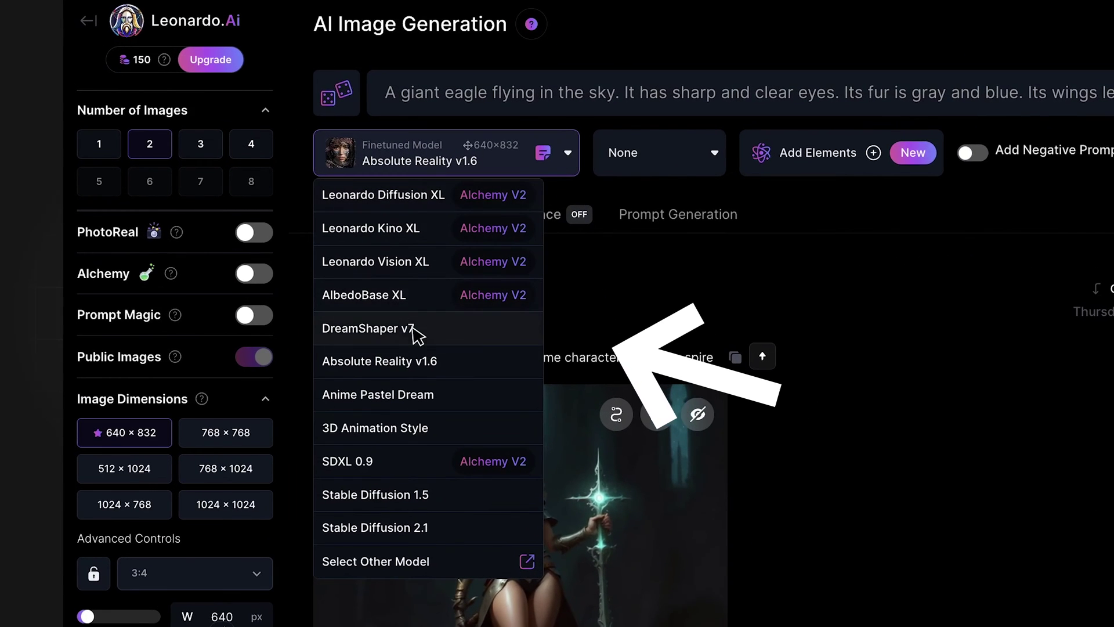
pyautogui.click(667, 154)
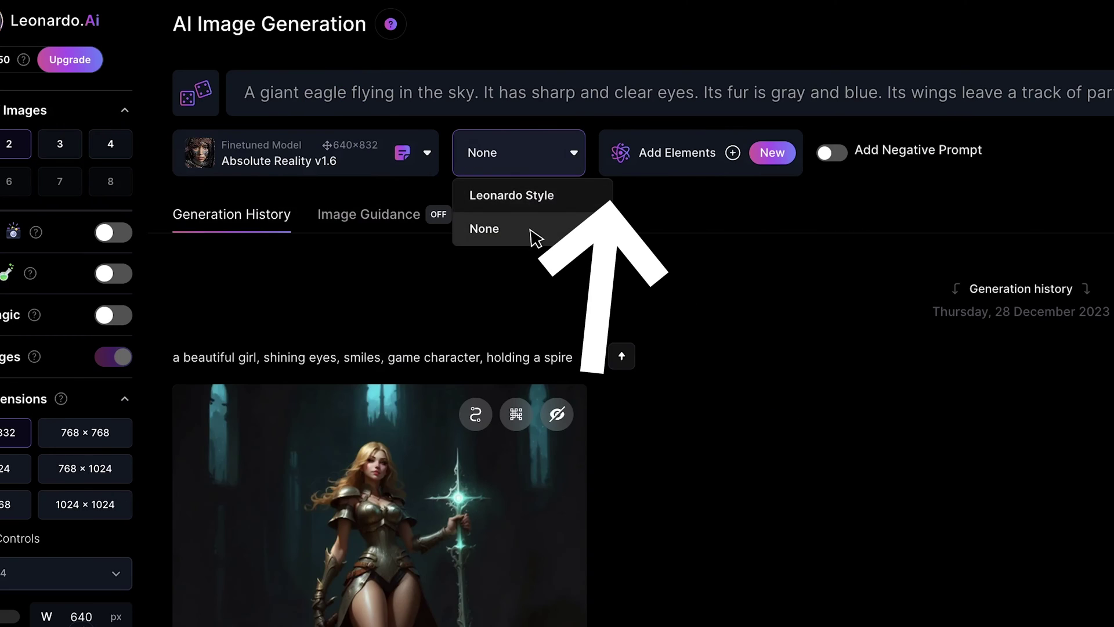
pyautogui.click(672, 232)
pyautogui.click(832, 154)
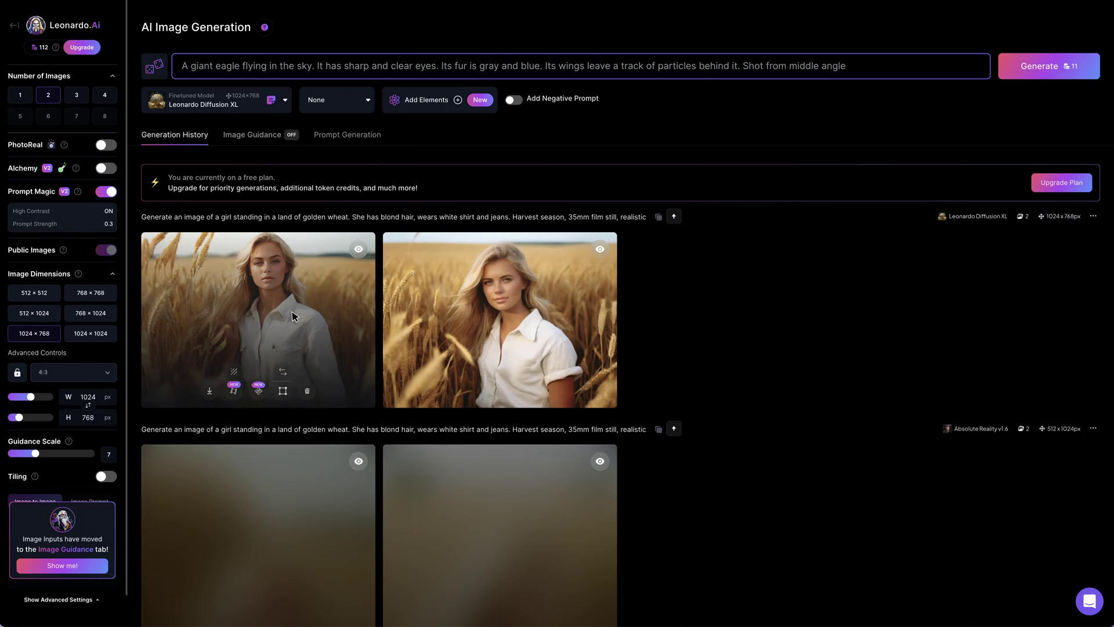
# - View the first golden-wheat portrait from Generation History at full size
pyautogui.click(316, 314)
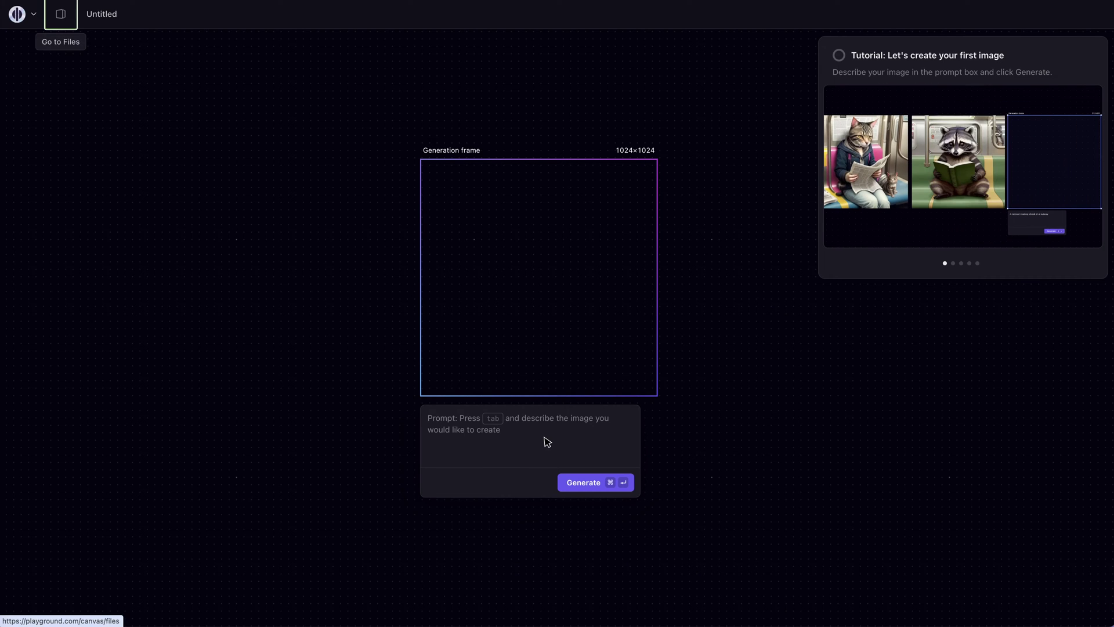
# - Paste the giant eagle prompt into Playground AI and browse the Filter list
pyautogui.press('Tab')
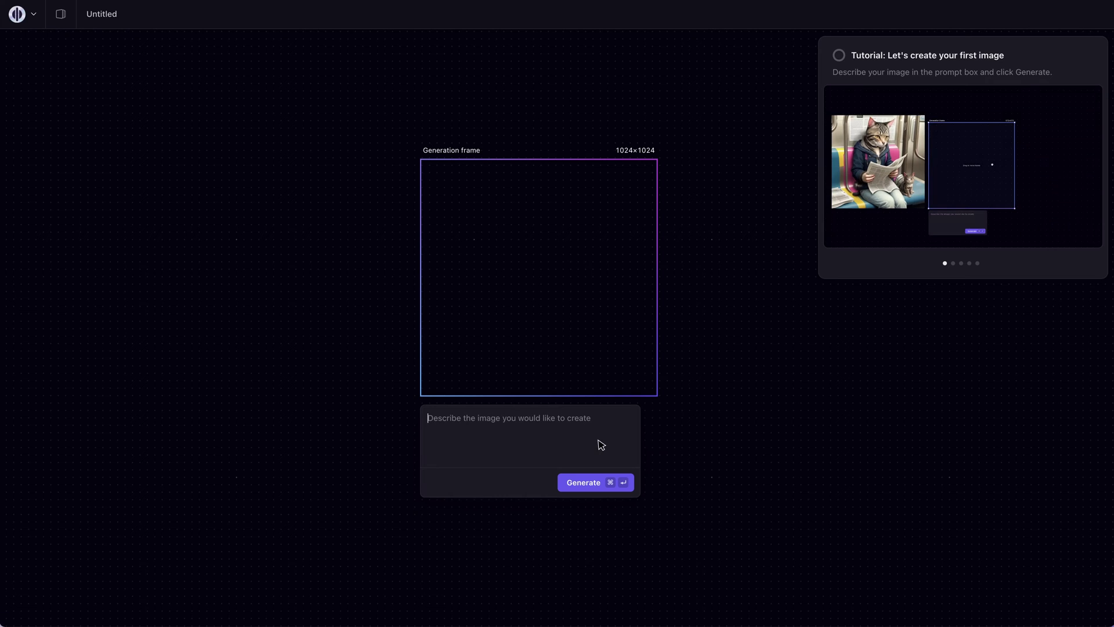
pyautogui.write('A giant eagle flying in the sky. It has sharp and clear eyes. Its fur is gray and blue. Its wings leave a track of particles behind it. Shot from middle angle')
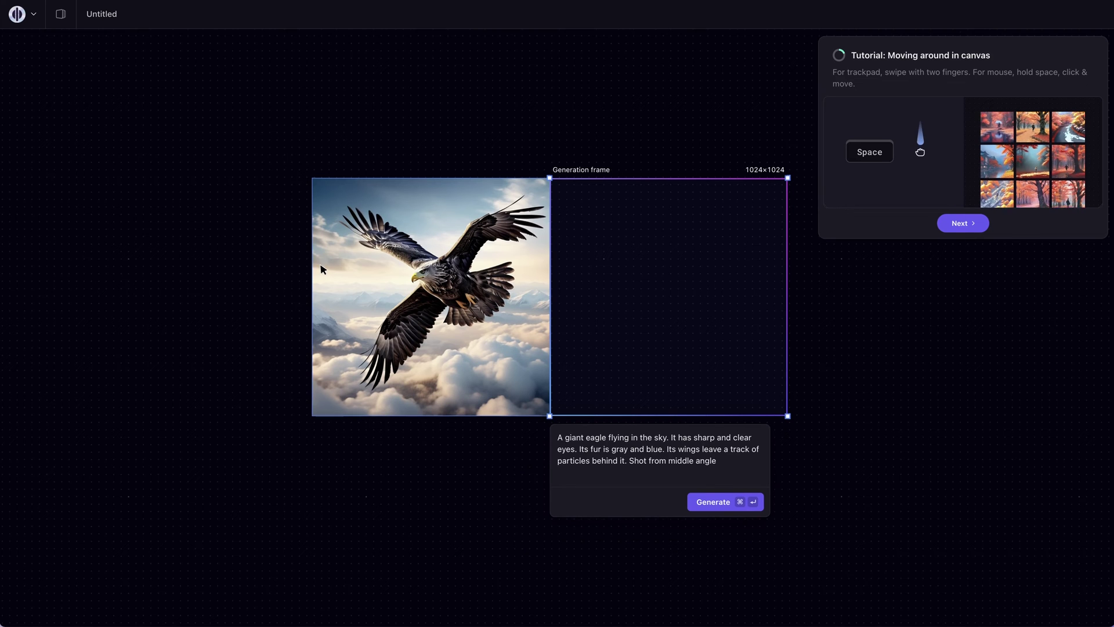
pyautogui.scroll(5, 318, 268)
pyautogui.scroll(1, 324, 274)
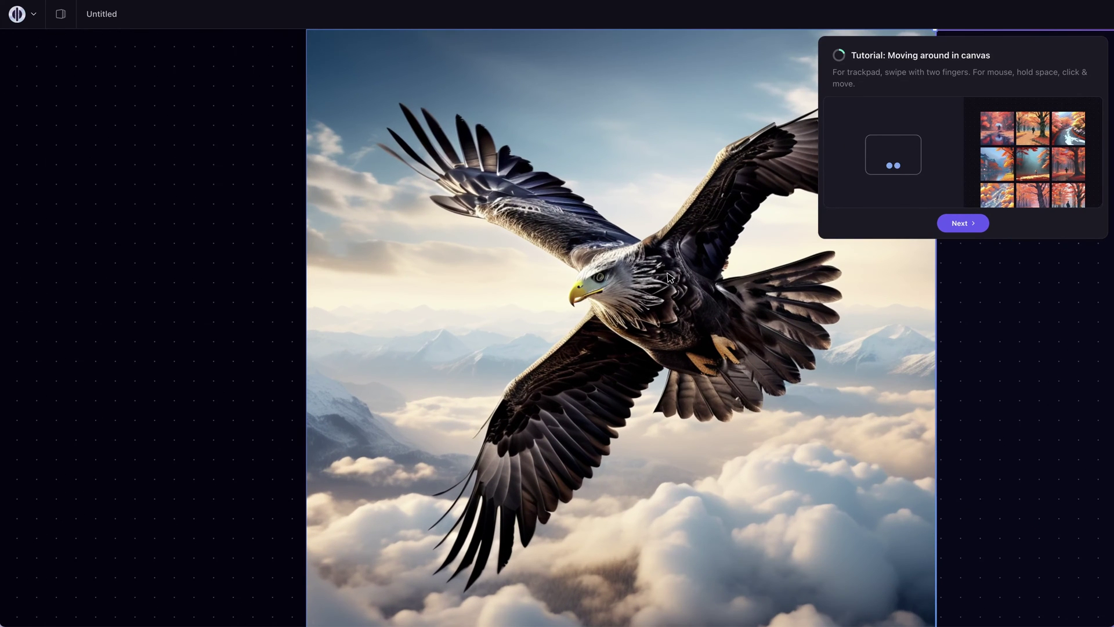
pyautogui.scroll(-2, 670, 276)
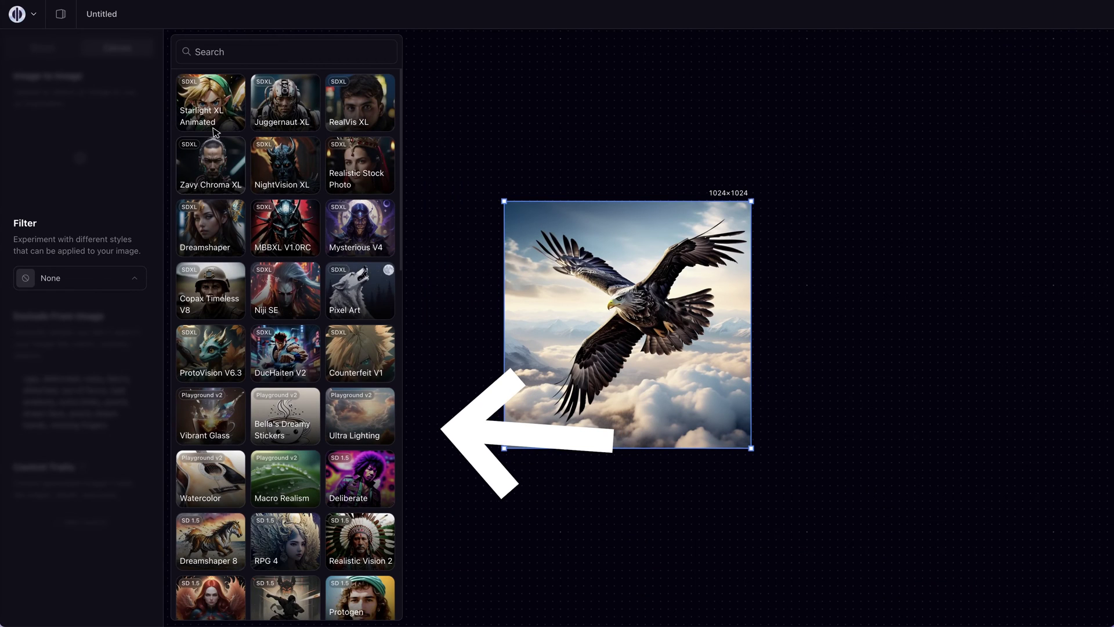
pyautogui.scroll(-8, 318, 114)
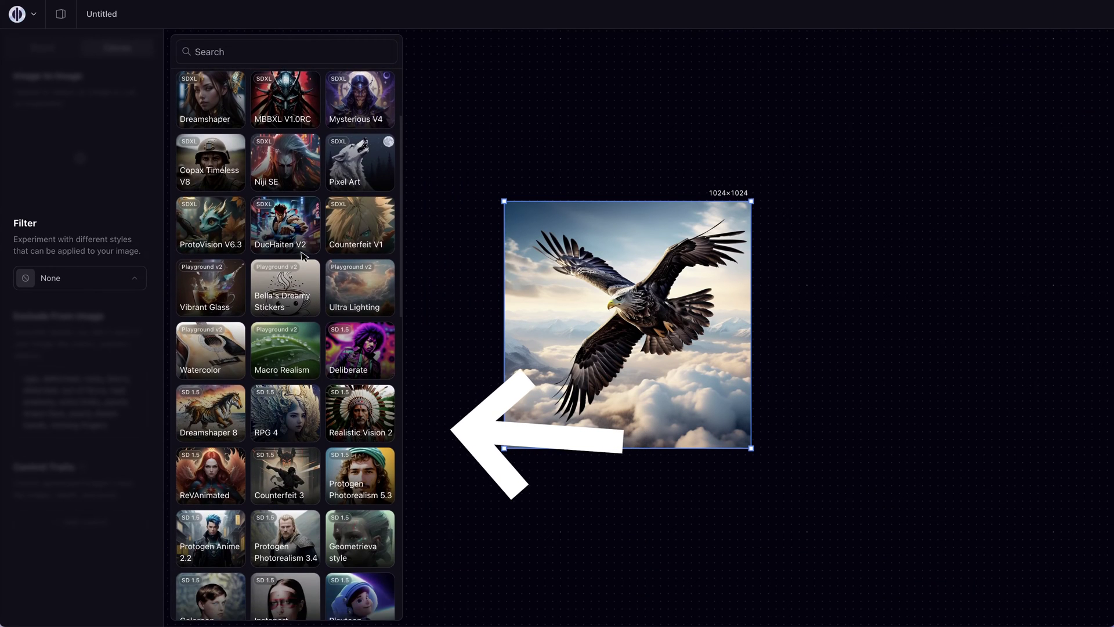
pyautogui.scroll(-3, 300, 257)
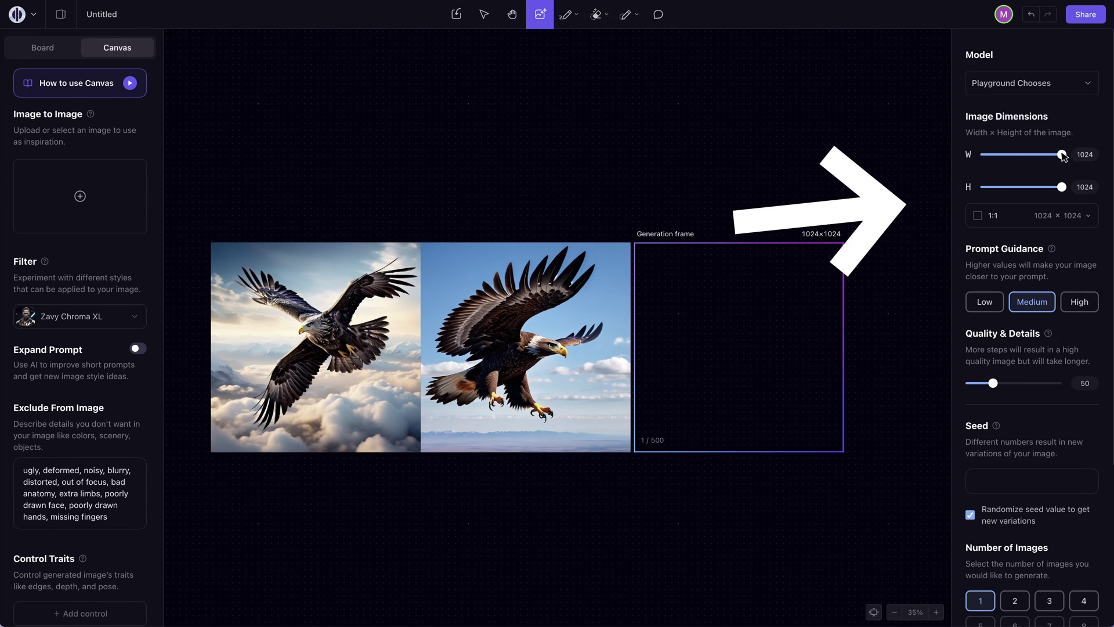
# - Adjust the frame width and aspect ratio, then upscale an eagle image 4x to 4096×4096
pyautogui.moveTo(1062, 154); pyautogui.dragTo(1061, 186)
pyautogui.click(1069, 215)
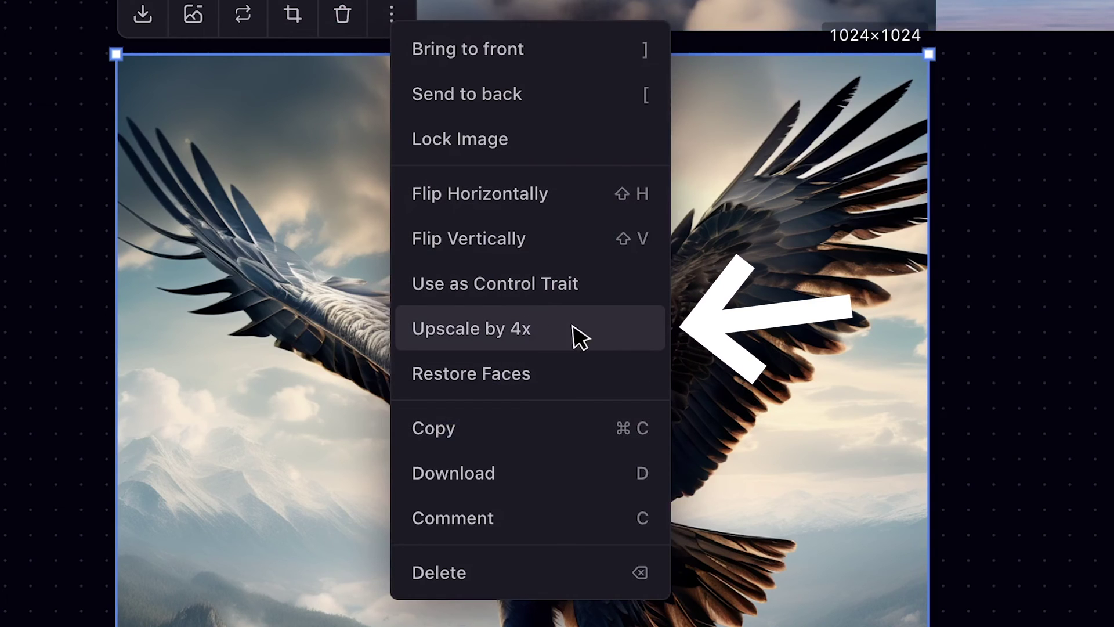
pyautogui.click(535, 329)
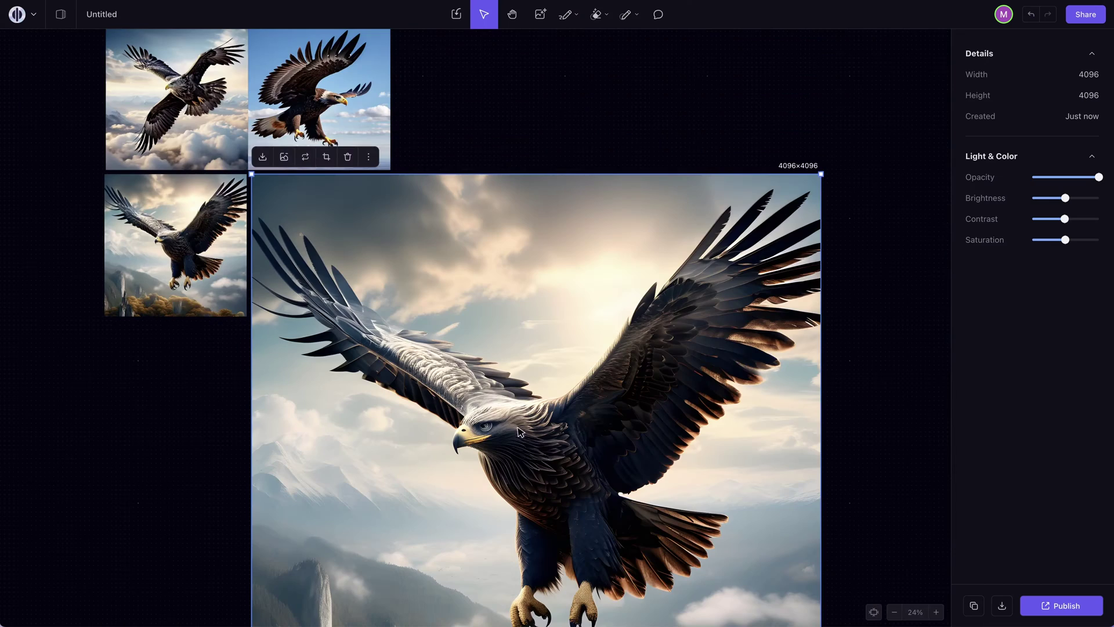
pyautogui.scroll(5, 503, 432)
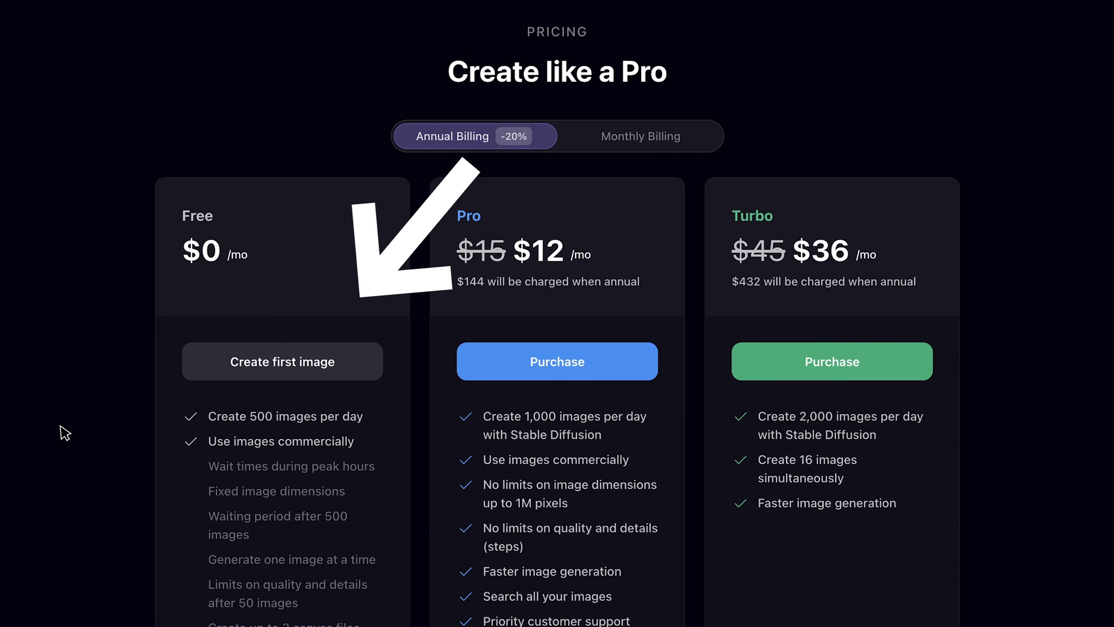
# - Highlight the Free plan's 'Create 500 images per day' line, then go to HitPaw's AI Enhancer
pyautogui.moveTo(363, 417); pyautogui.dragTo(338, 415)
pyautogui.moveTo(216, 421); pyautogui.dragTo(186, 397)
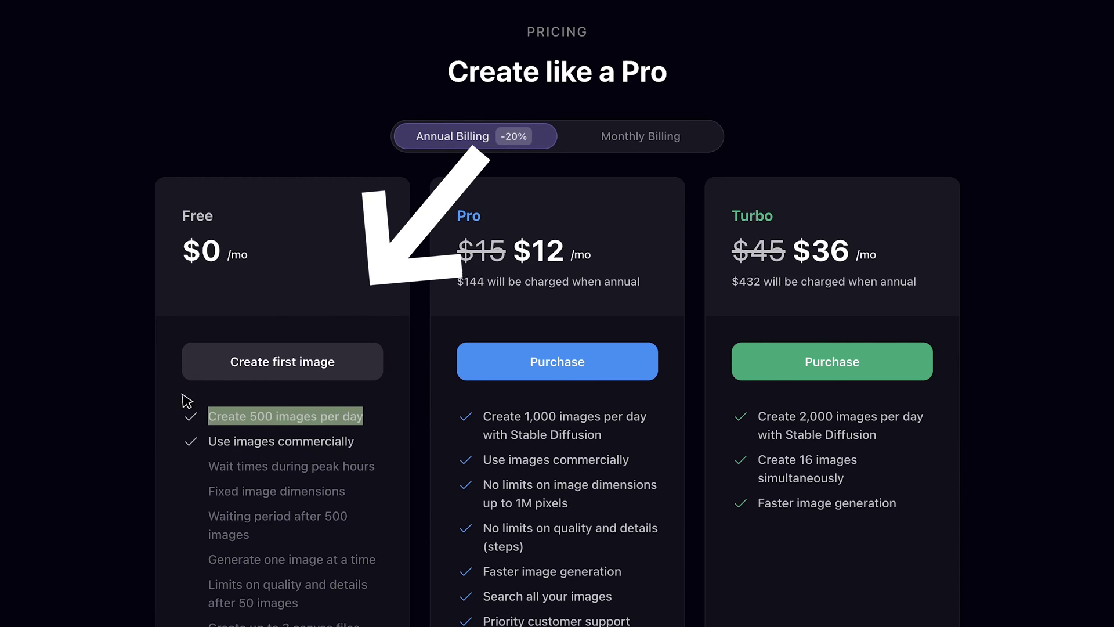
pyautogui.click(75, 291)
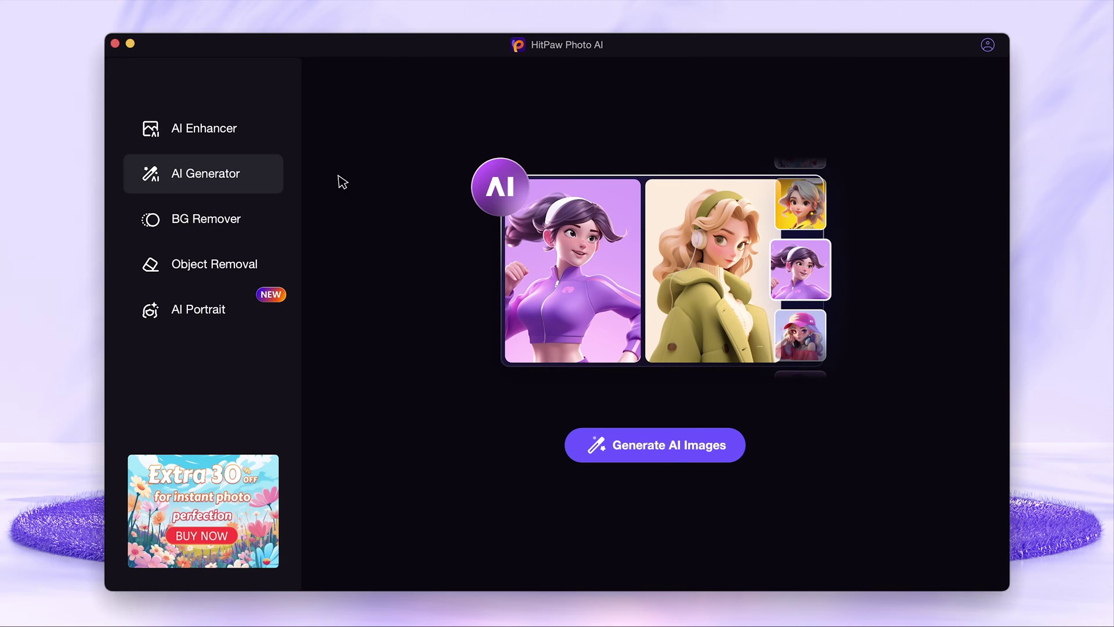
pyautogui.click(242, 132)
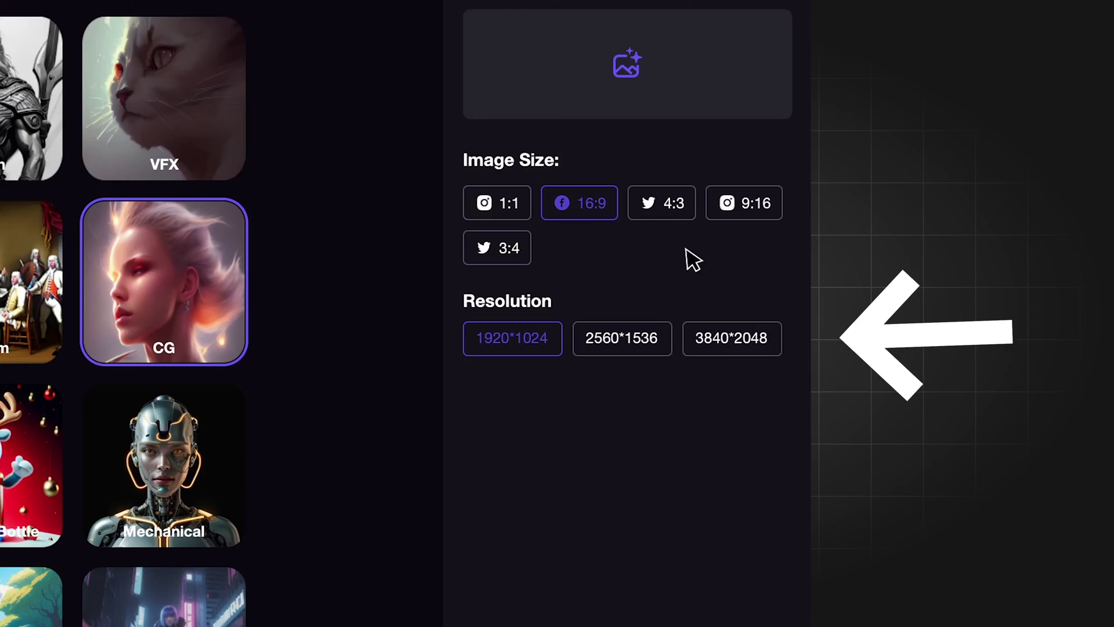
# - Generate the giant eagle prompt at 16:9 size with 3840*2048 resolution
pyautogui.click(750, 342)
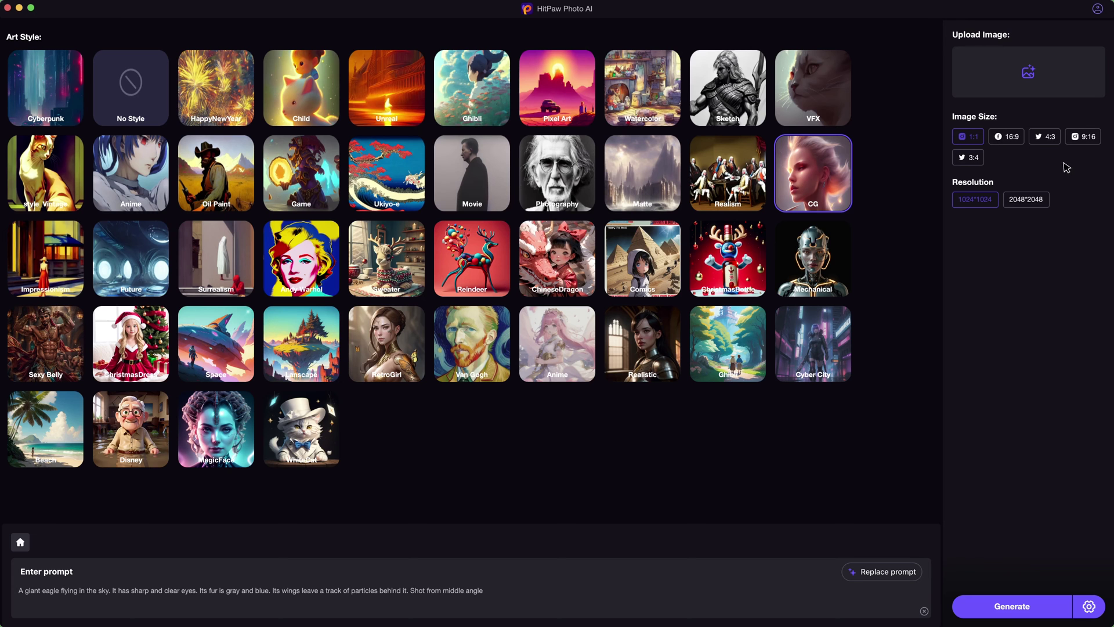
pyautogui.click(1008, 137)
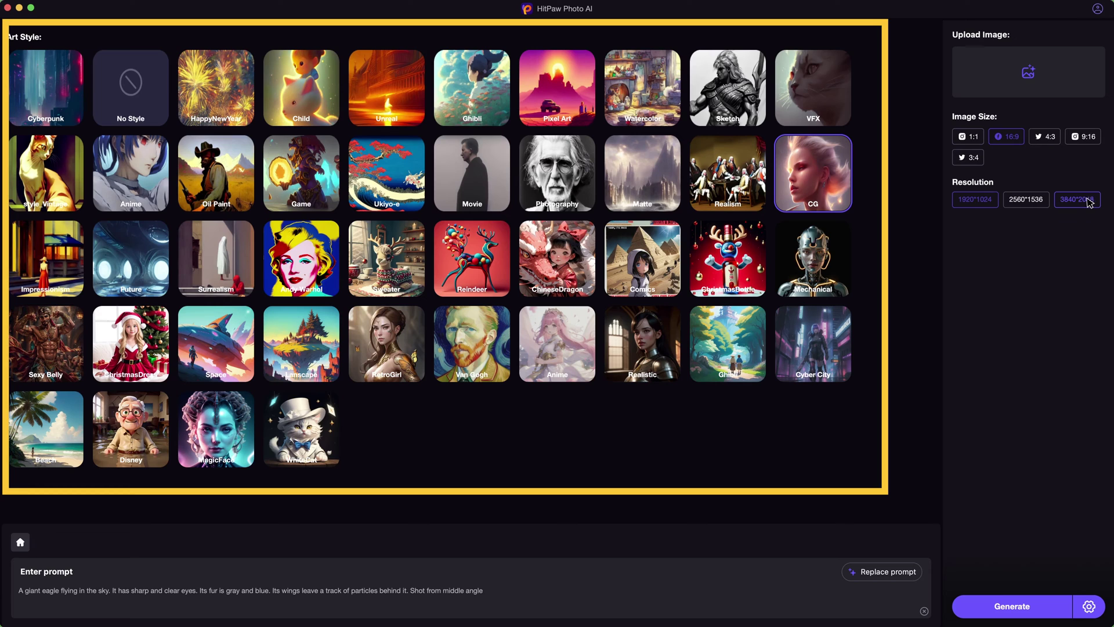
pyautogui.click(1090, 201)
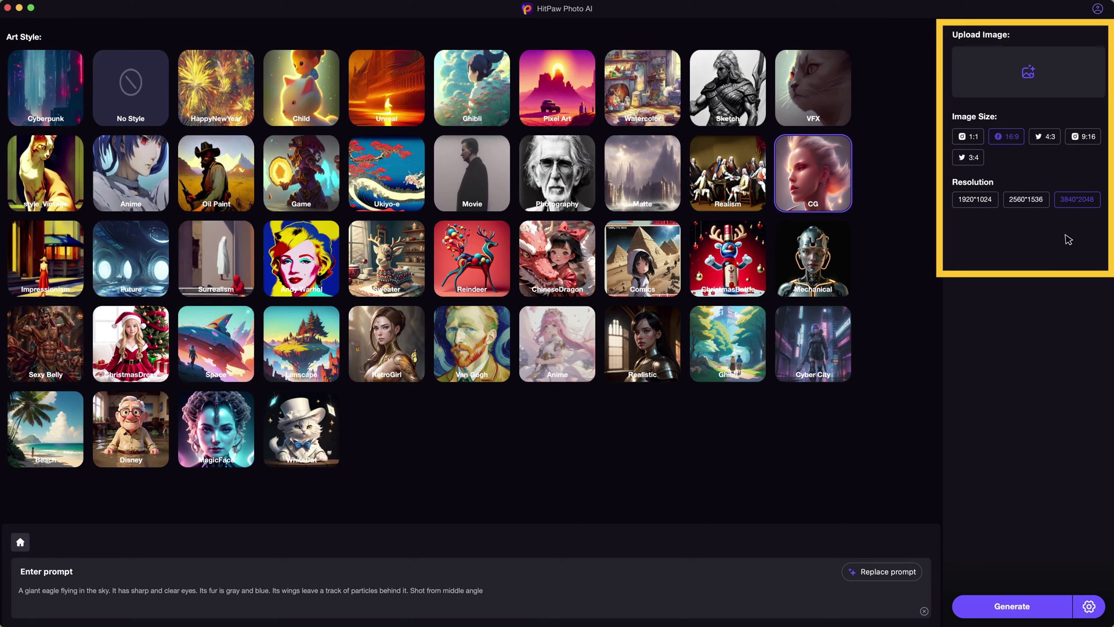
pyautogui.click(1011, 606)
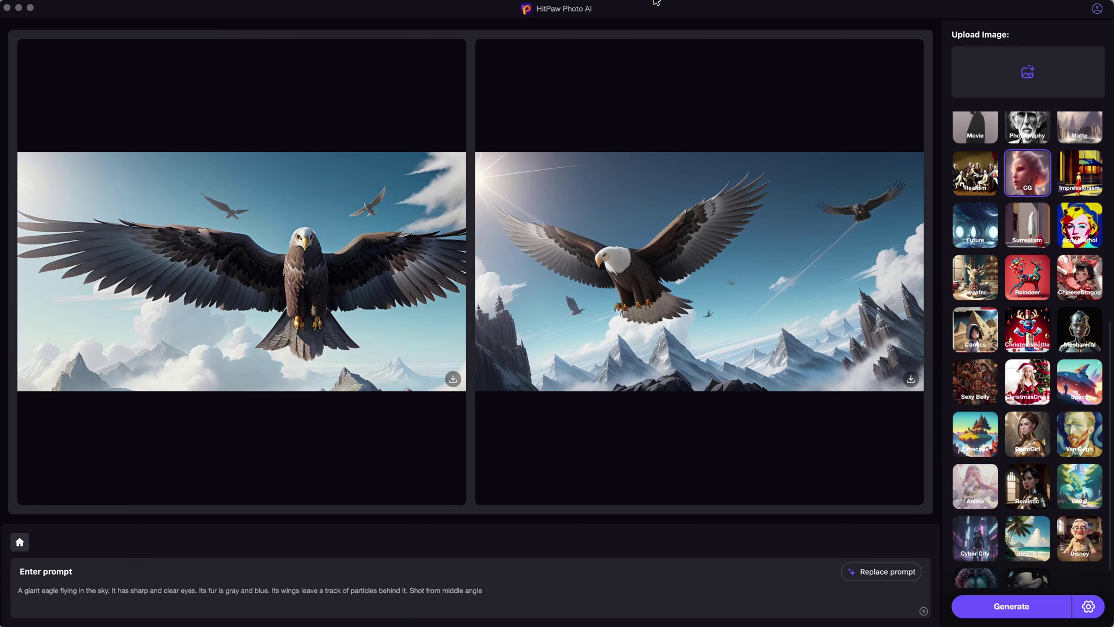
# - Enlarge and close previews of the eagle, anime girl and cyborg results
pyautogui.click(722, 300)
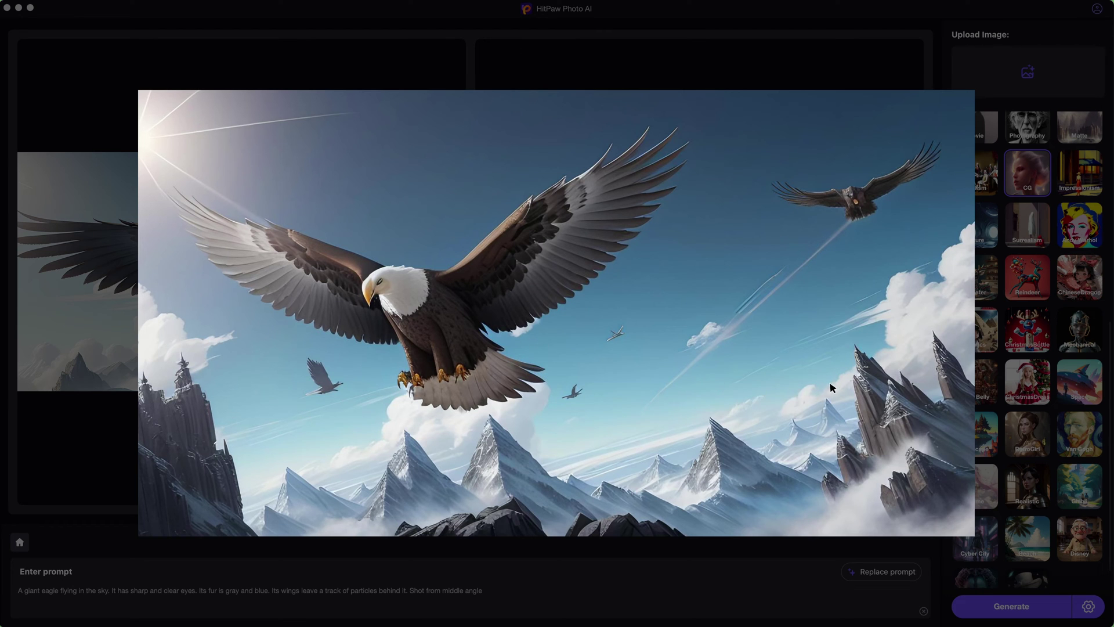
pyautogui.click(844, 366)
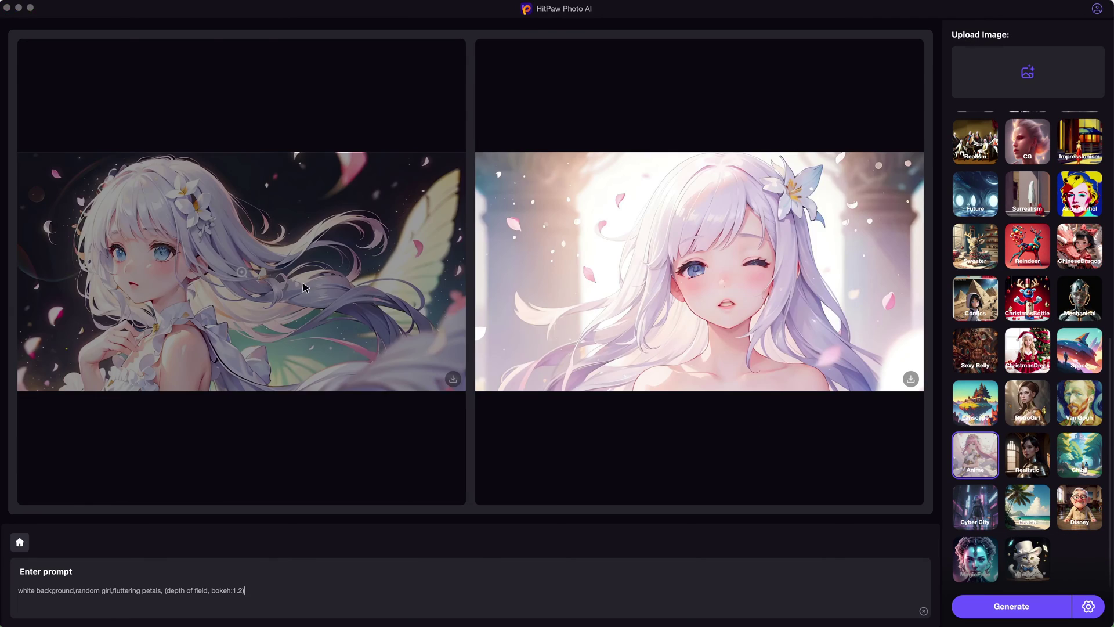
pyautogui.click(303, 286)
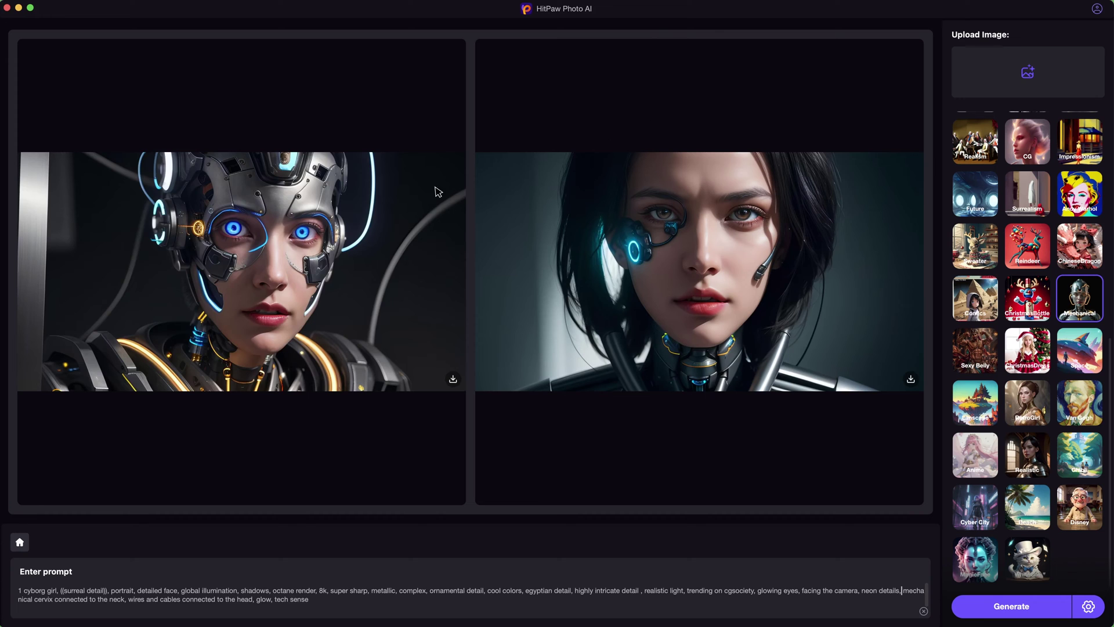
pyautogui.click(657, 243)
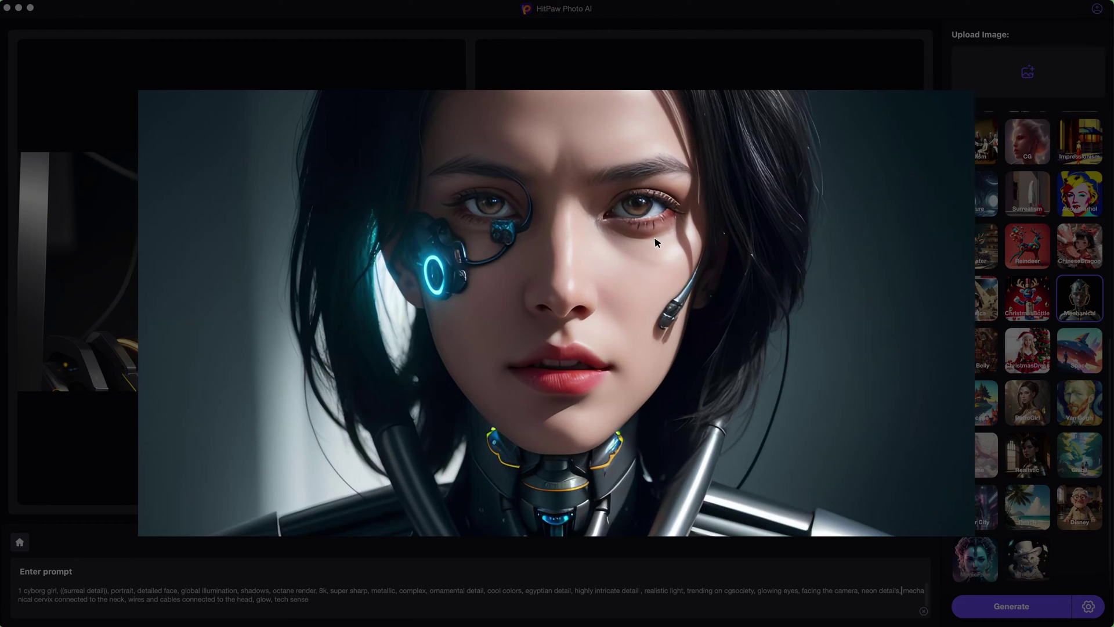
pyautogui.click(1053, 220)
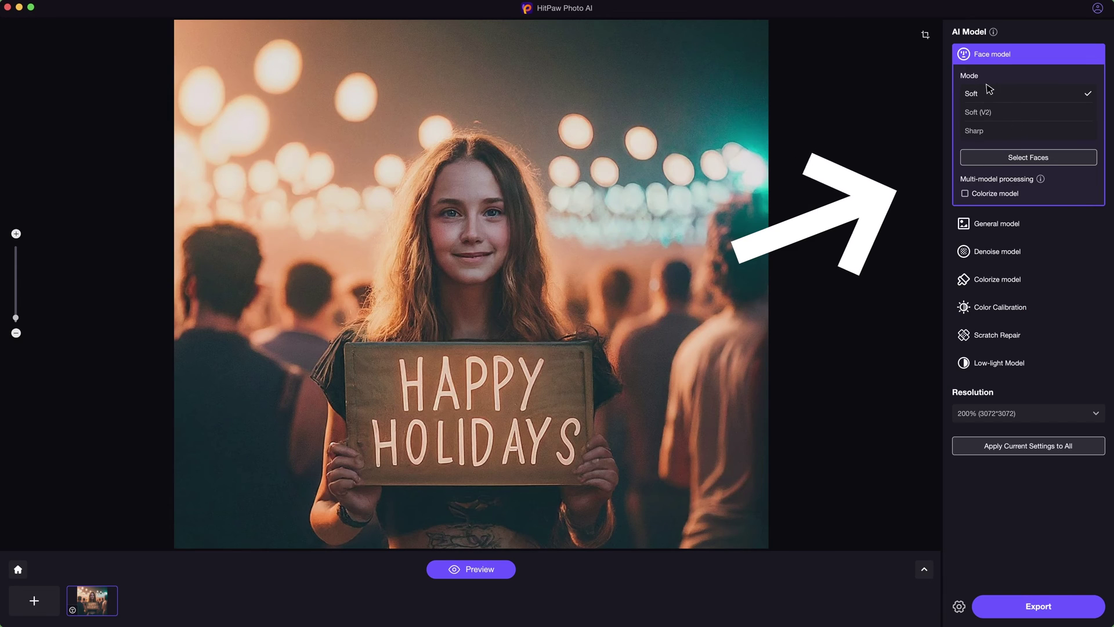
# - Switch the Resolution to Customize and enter 32000 as the output width
pyautogui.click(1011, 418)
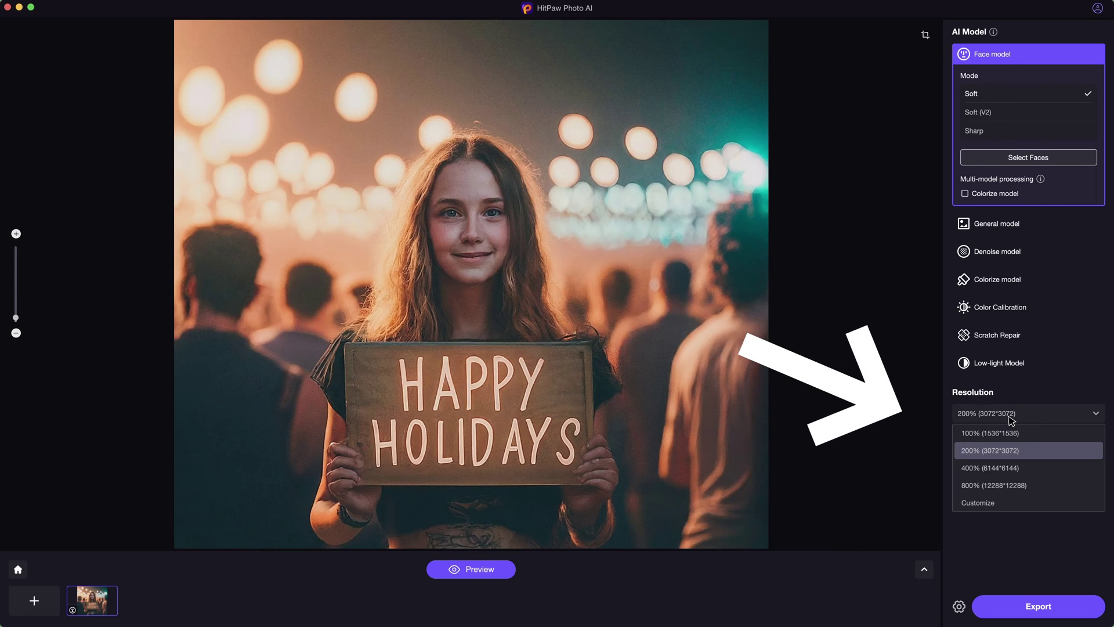
pyautogui.click(978, 503)
pyautogui.click(992, 441)
pyautogui.write('3')
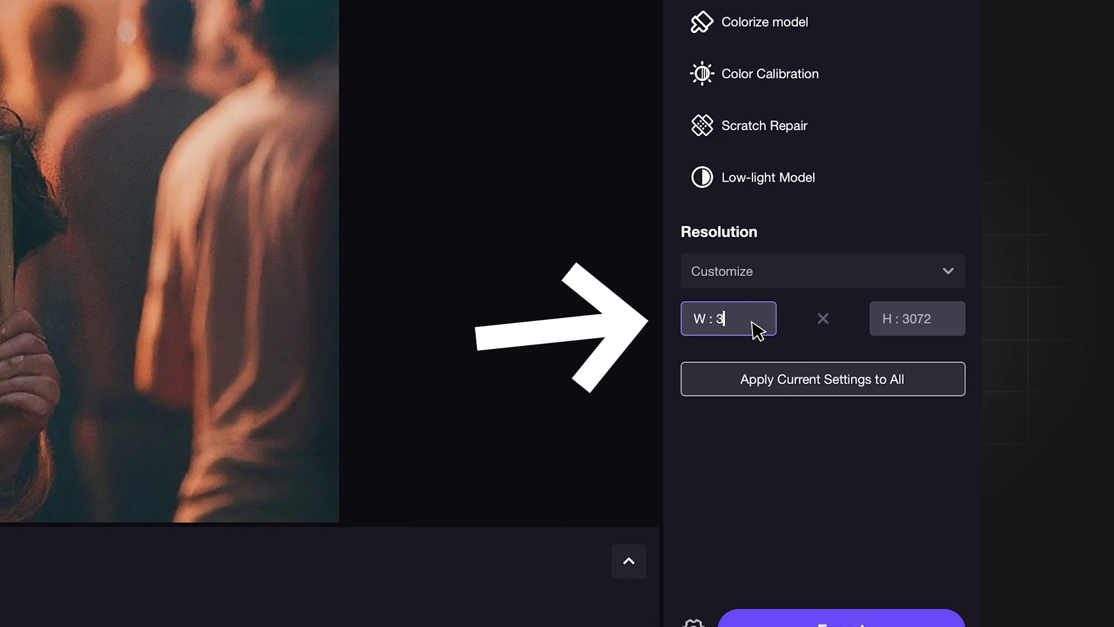
pyautogui.write('2000')
pyautogui.press('Return')
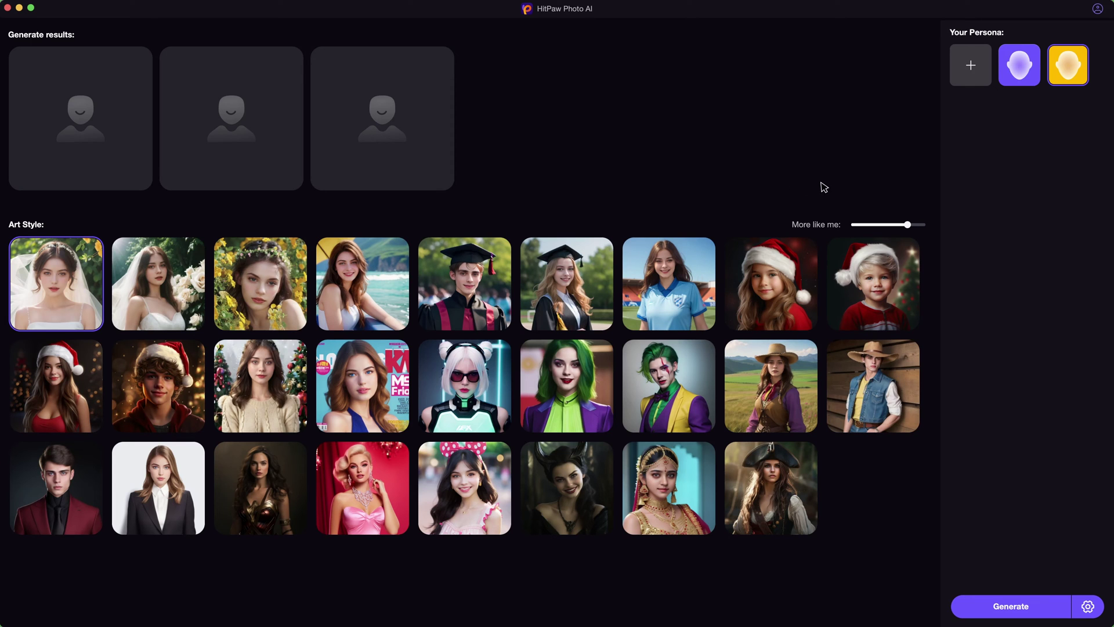
# - Add a new persona and preview its football-kit, business-suit and blue-suit portraits
pyautogui.click(972, 68)
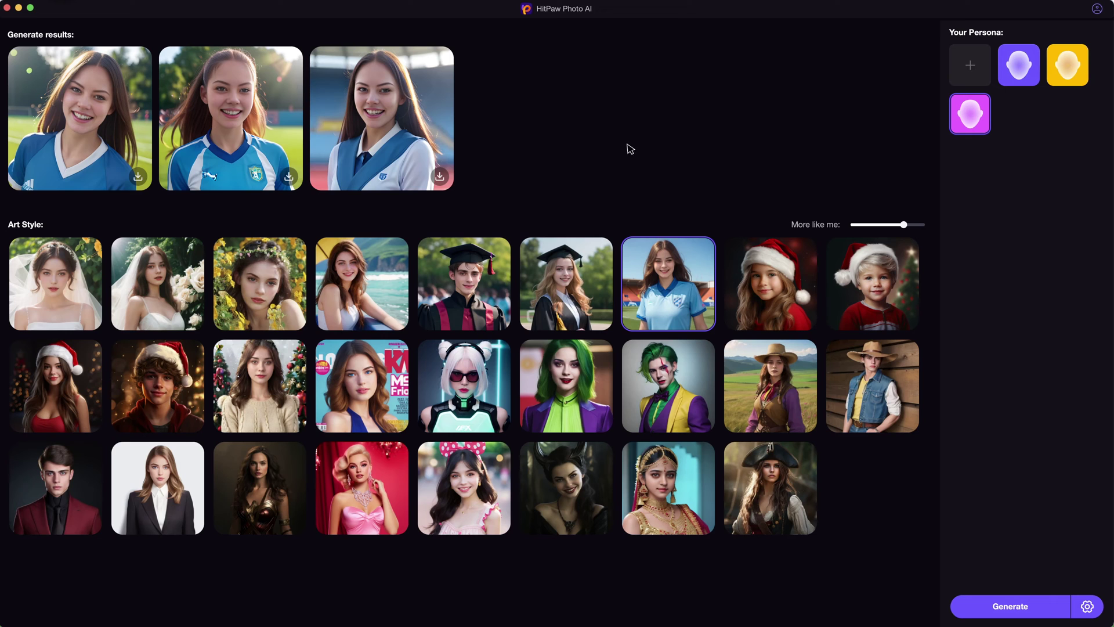
pyautogui.click(109, 114)
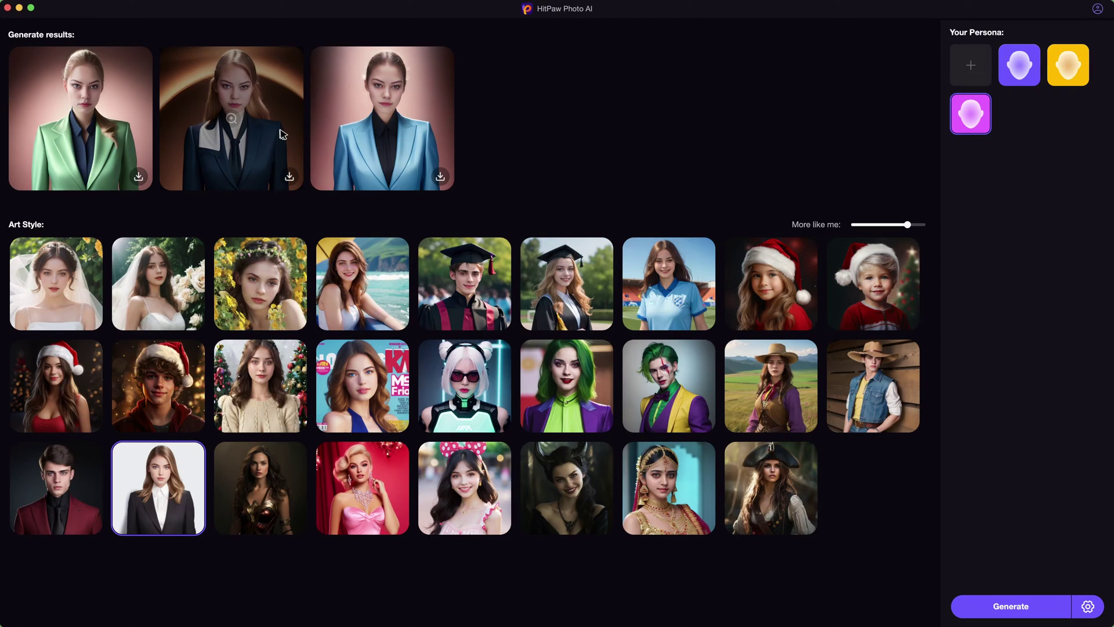
pyautogui.click(284, 135)
pyautogui.click(903, 176)
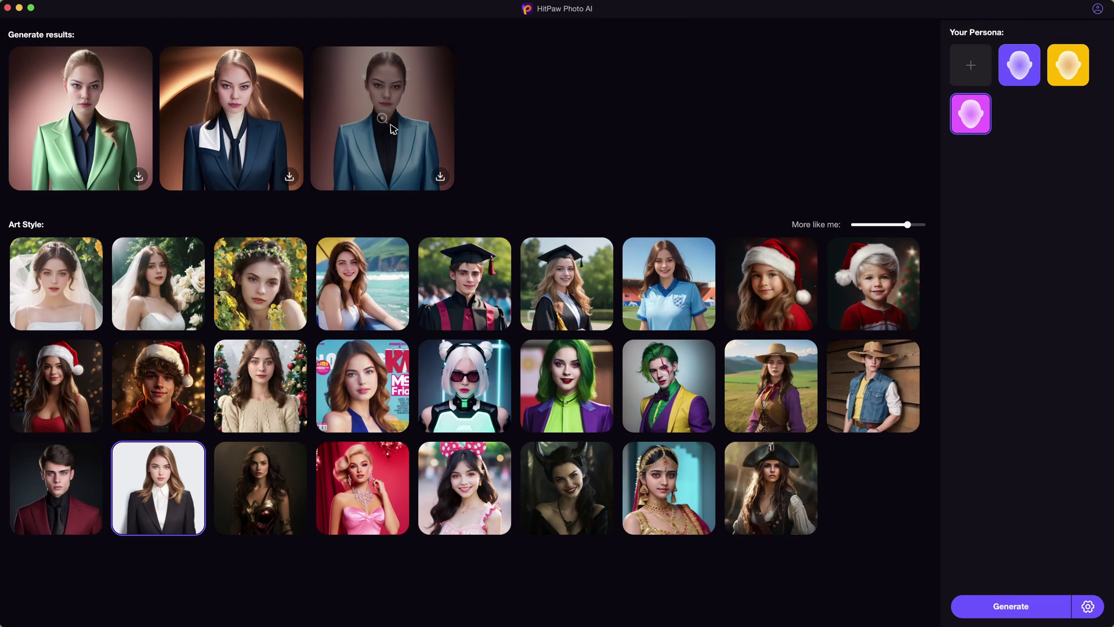
pyautogui.click(429, 133)
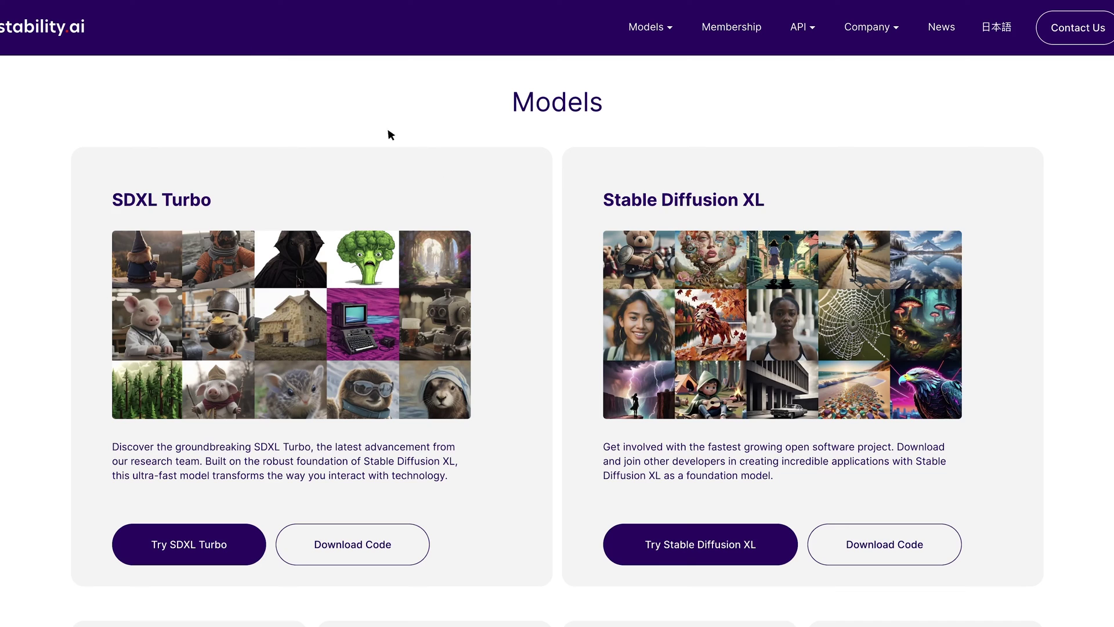
# - Scroll the Stable Diffusion YouTube results past the Shorts row to the tutorial videos
pyautogui.scroll(8, 510, 224)
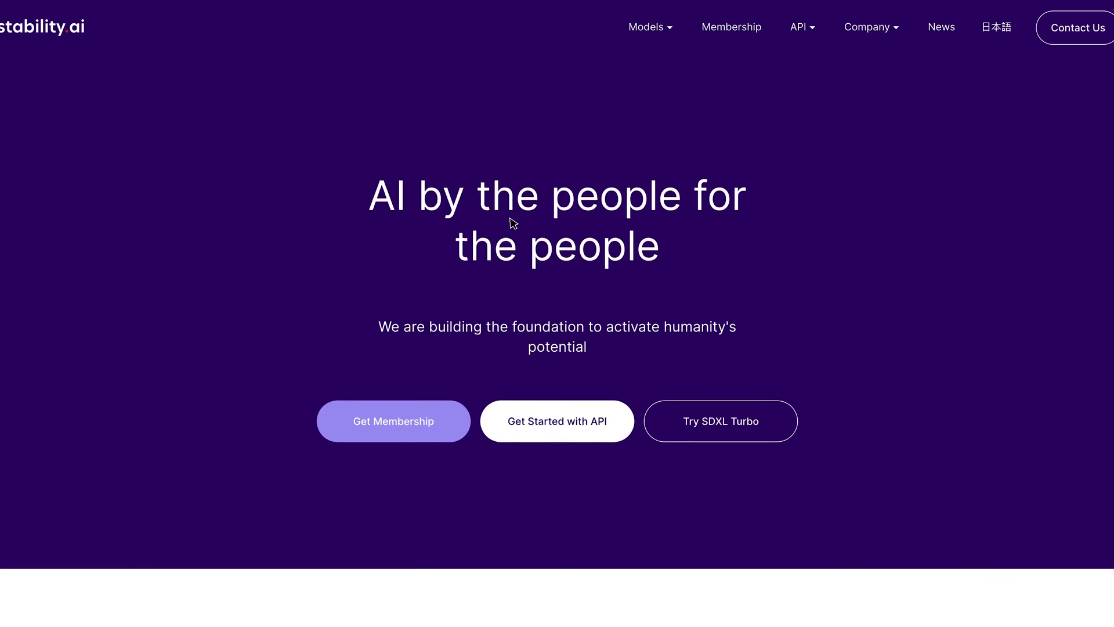
pyautogui.scroll(-1, 936, 160)
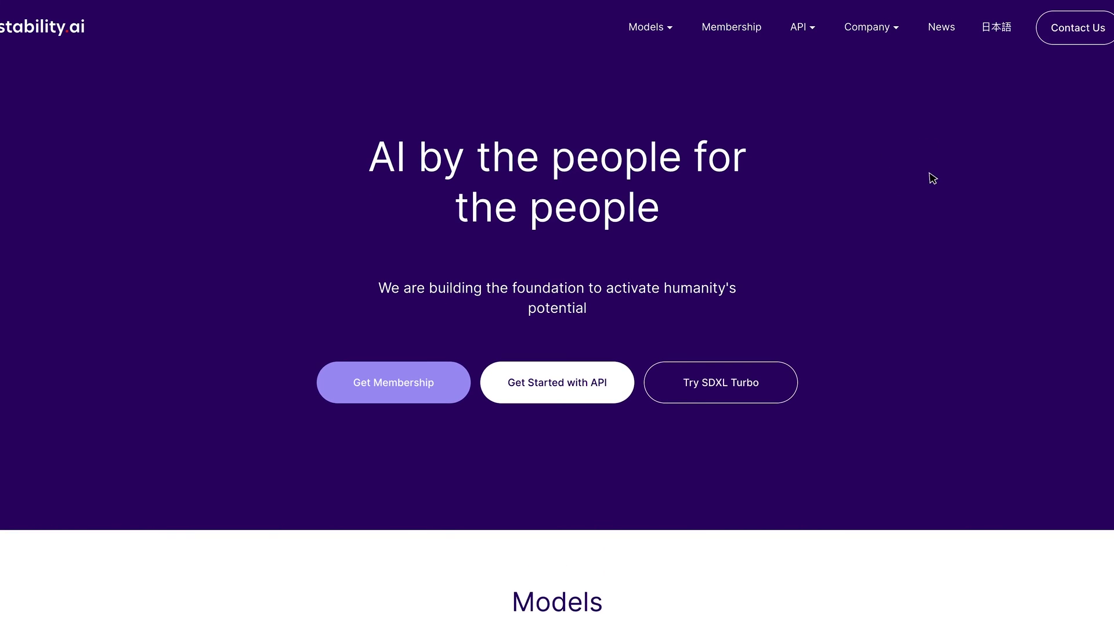
pyautogui.scroll(-10, 920, 176)
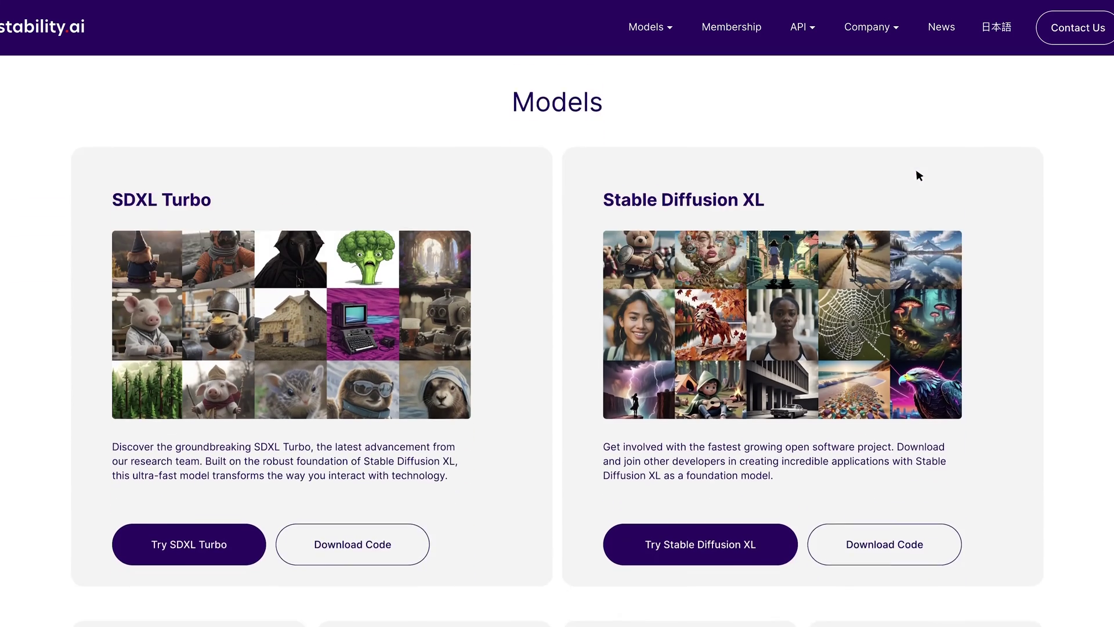
pyautogui.scroll(-12, 918, 176)
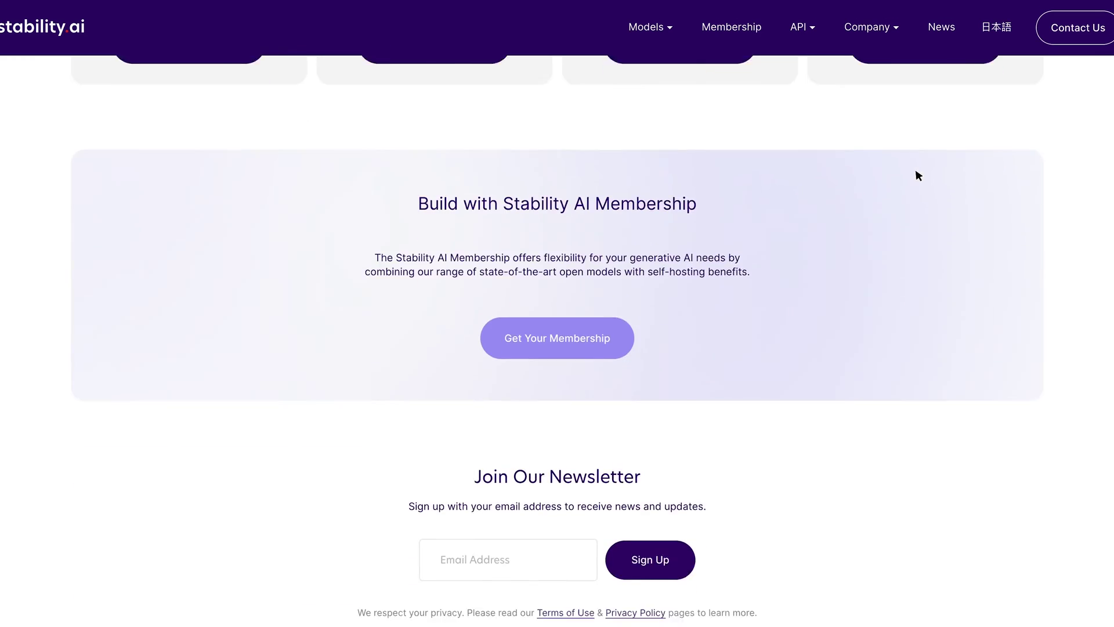
pyautogui.scroll(12, 917, 176)
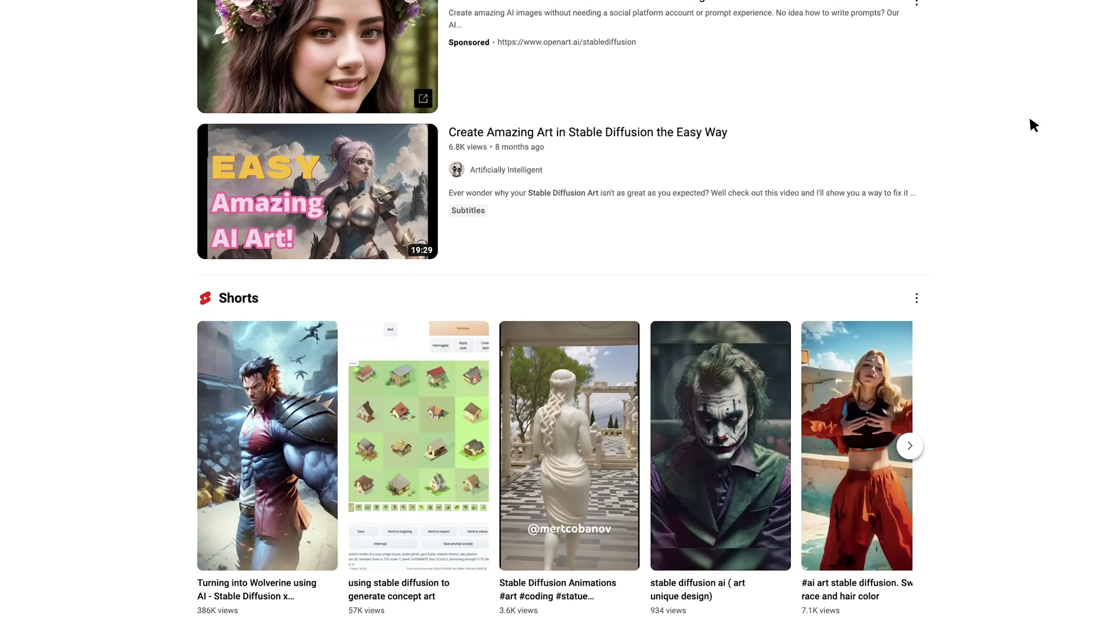
pyautogui.scroll(-3, 1029, 114)
pyautogui.scroll(-6, 1030, 120)
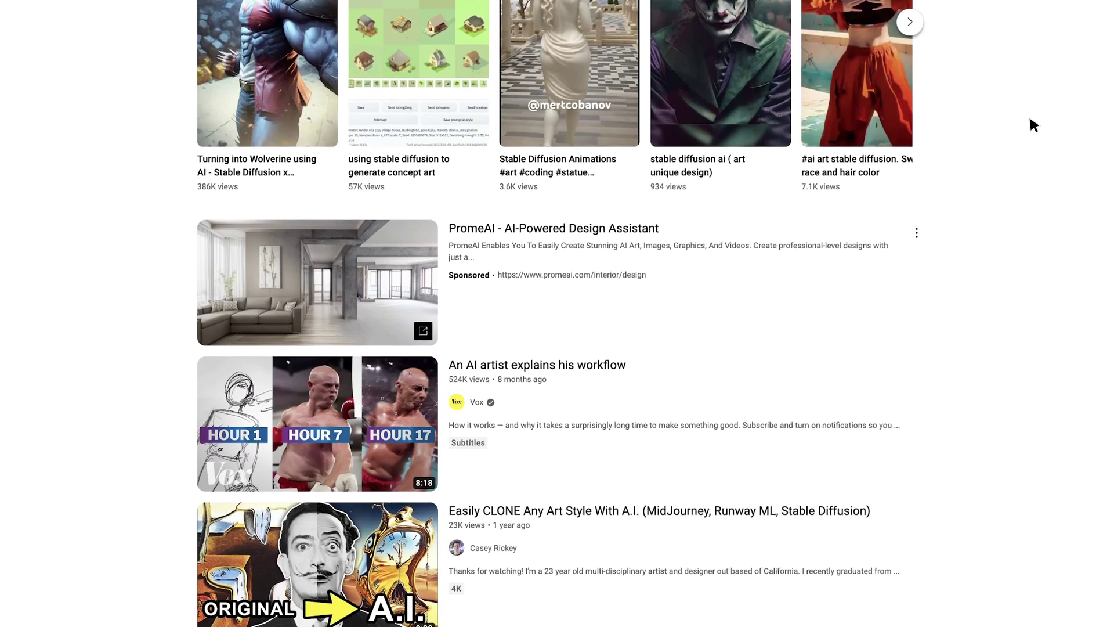
pyautogui.scroll(-8, 1033, 124)
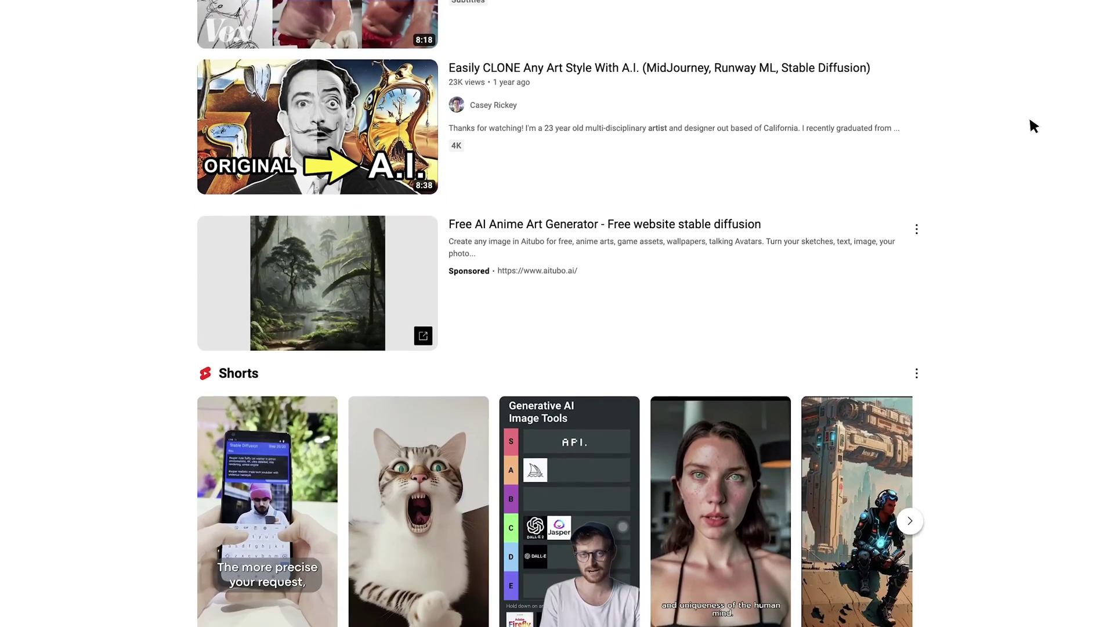
pyautogui.scroll(-5, 1028, 117)
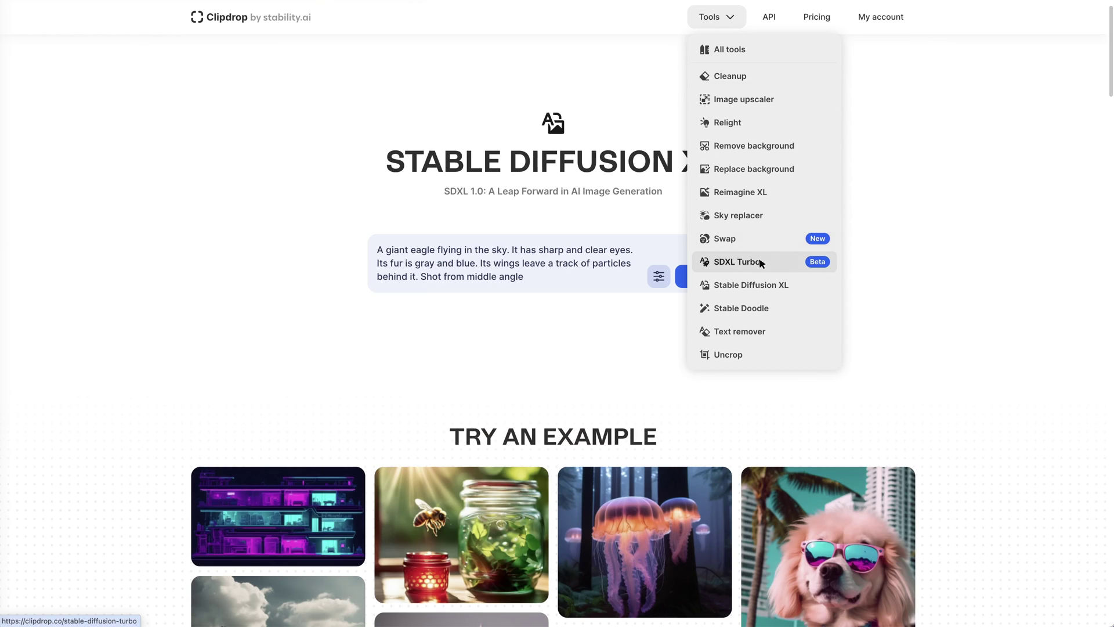
# - Launch Clipdrop's SDXL Turbo generator and rewrite the prompt as 'eagle flying in the sky, above the ocean'
pyautogui.click(738, 262)
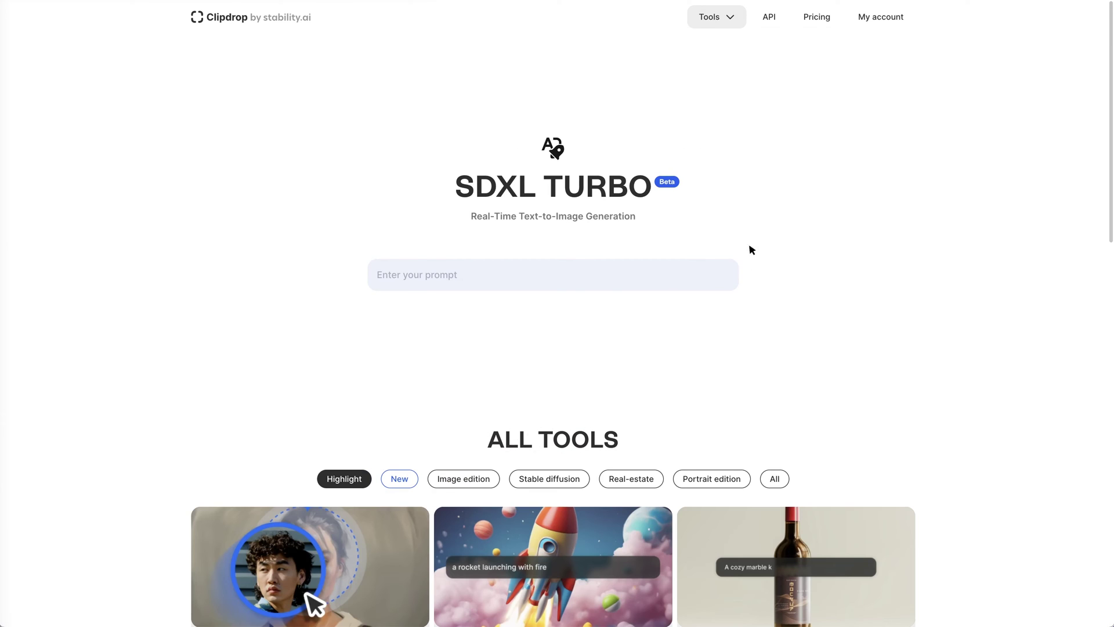
pyautogui.click(516, 280)
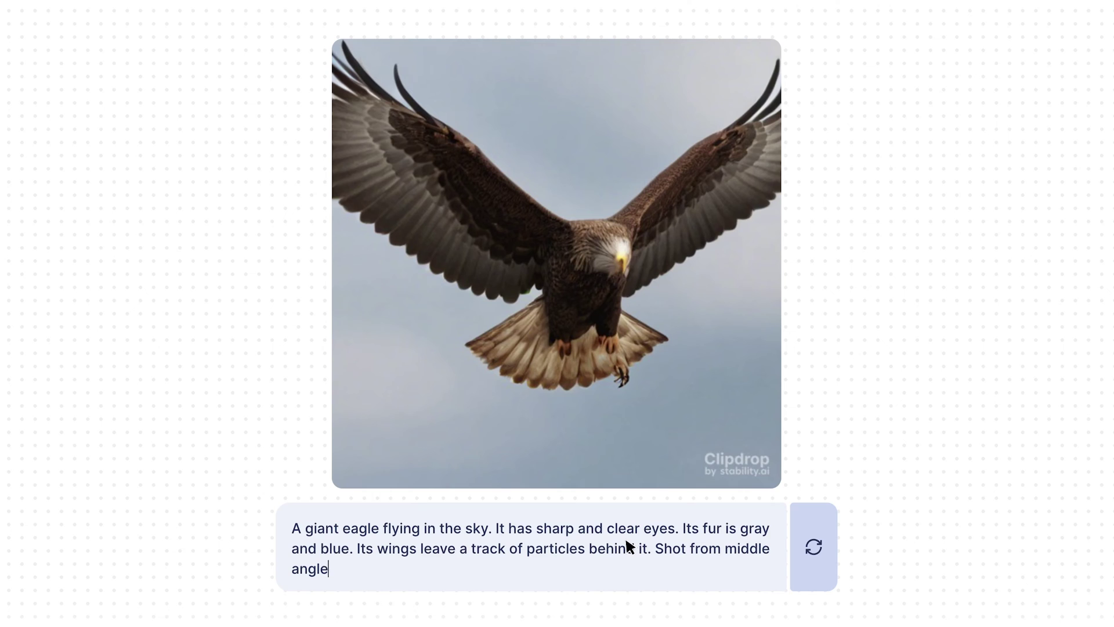
pyautogui.press('BackSpace')
pyautogui.press('BackSpace')
pyautogui.press('BackSpace')
pyautogui.press('BackSpace')
pyautogui.press('BackSpace')
pyautogui.press('BackSpace')
pyautogui.press('BackSpace')
pyautogui.press('BackSpace')
pyautogui.press('BackSpace')
pyautogui.press('BackSpace')
pyautogui.press('BackSpace')
pyautogui.press('BackSpace')
pyautogui.press('BackSpace')
pyautogui.press('BackSpace')
pyautogui.press('BackSpace')
pyautogui.press('BackSpace')
pyautogui.press('BackSpace')
pyautogui.press('BackSpace')
pyautogui.press('BackSpace')
pyautogui.press('BackSpace')
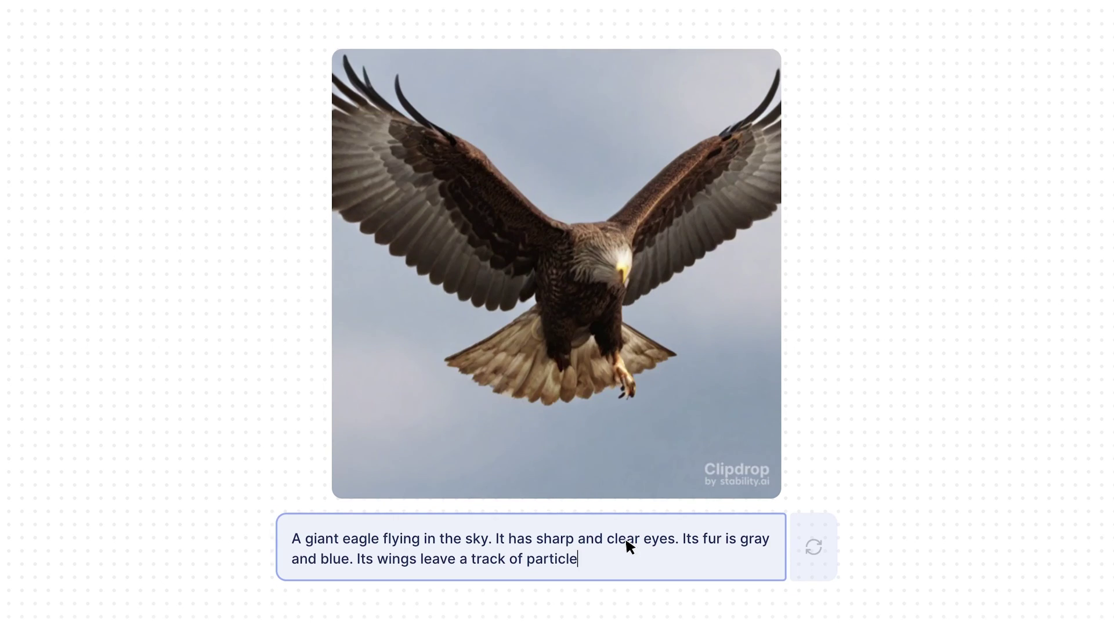
pyautogui.press('BackSpace')
pyautogui.press('BackSpace')
pyautogui.hotkey('ctrl', 'a')
pyautogui.write('eagle flying')
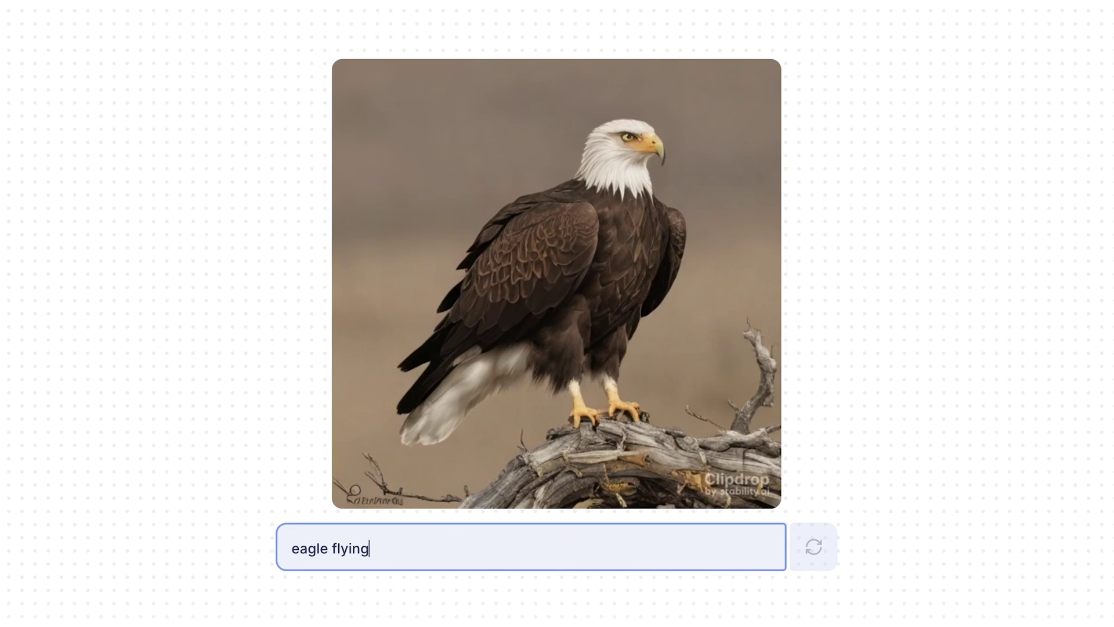
pyautogui.write(' in the sky, above the ocean')
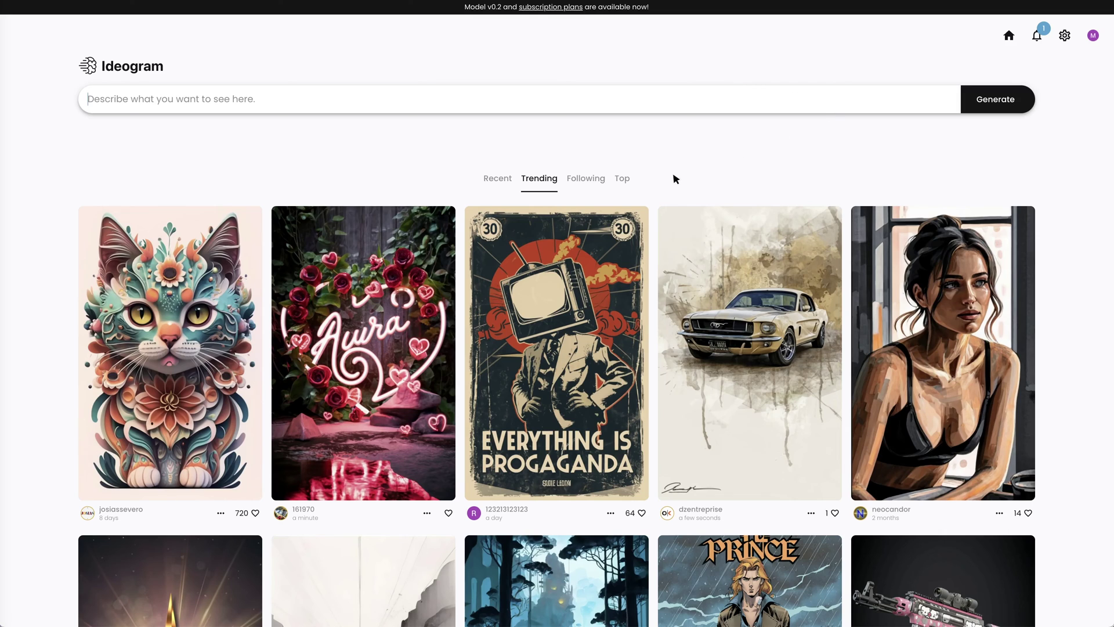
# - Browse Ideogram's Trending feed and view the 'Life is too short' post's details
pyautogui.scroll(-12, 675, 178)
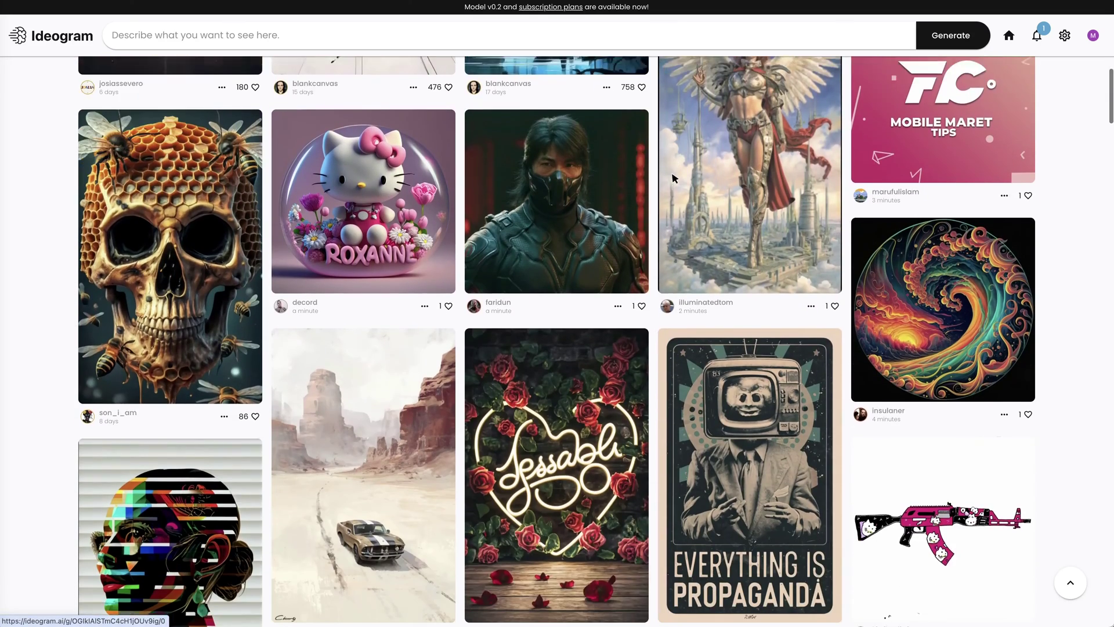
pyautogui.scroll(-10, 674, 179)
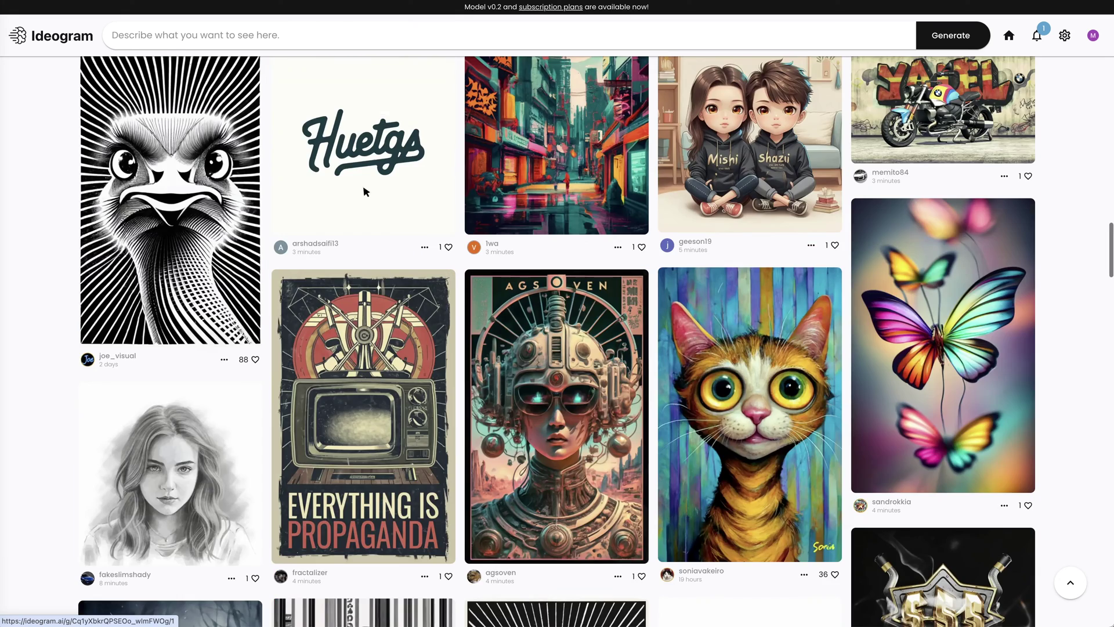
pyautogui.click(364, 187)
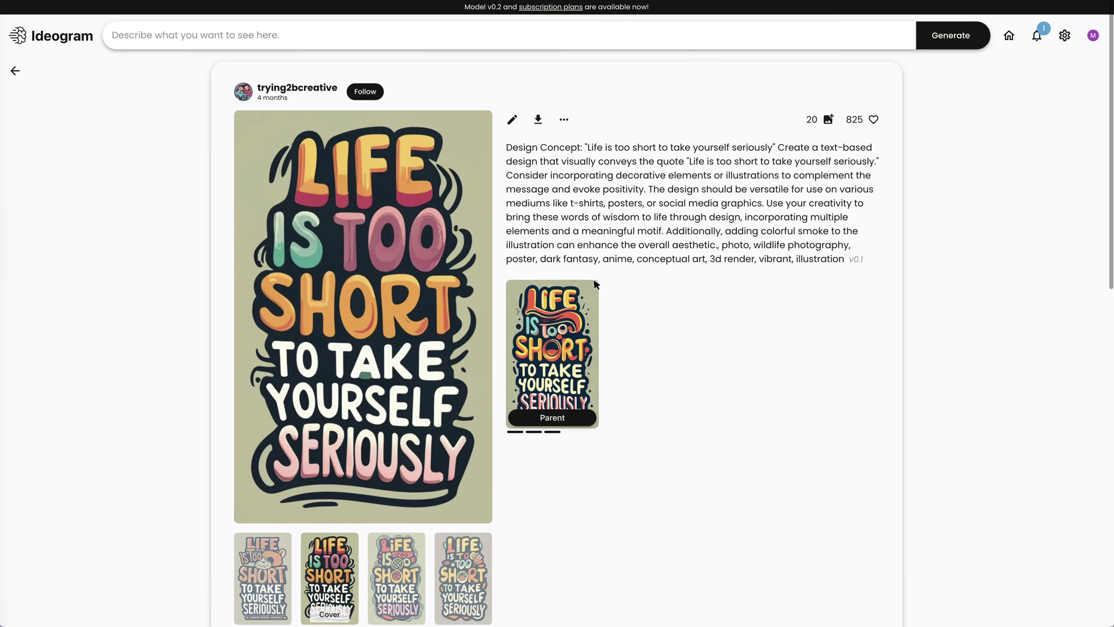
pyautogui.hotkey('alt', 'Left')
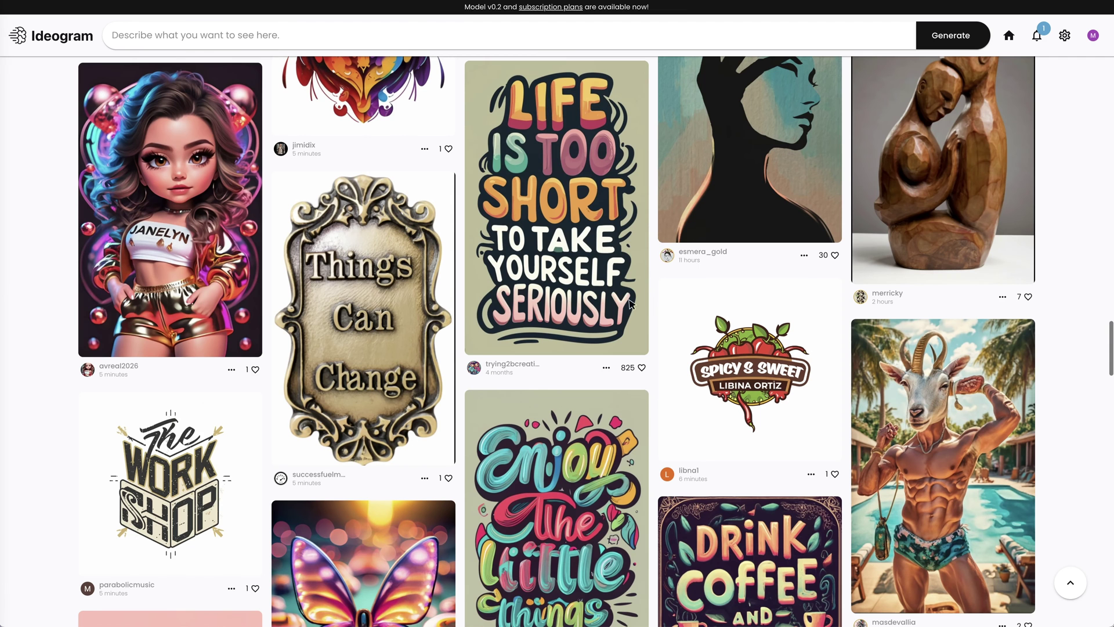
# - View the flying-car poster variants with balloons and with the yellow car
pyautogui.scroll(-3, 1021, 340)
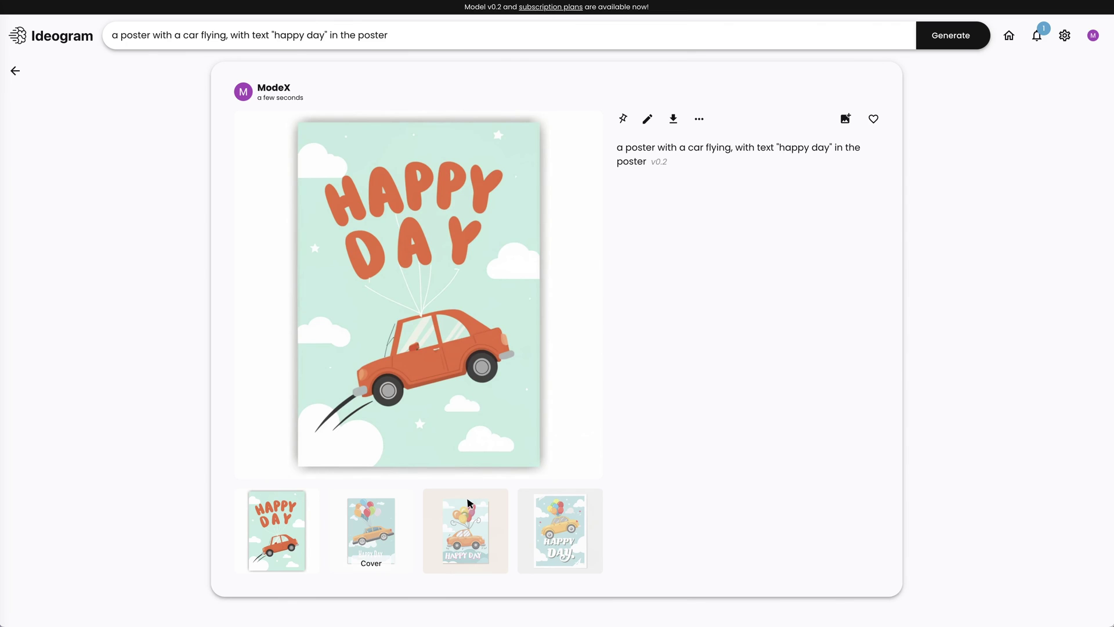
pyautogui.click(468, 504)
pyautogui.click(555, 514)
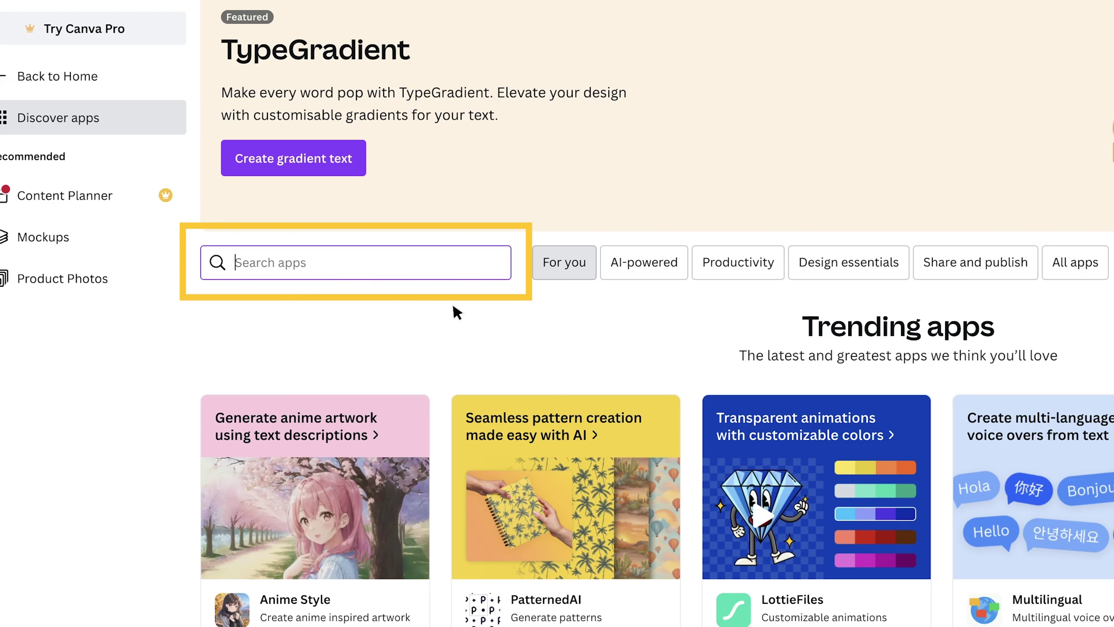
# - Generate Magic Media images from the pasted wheat-field girl prompt
pyautogui.write('magic')
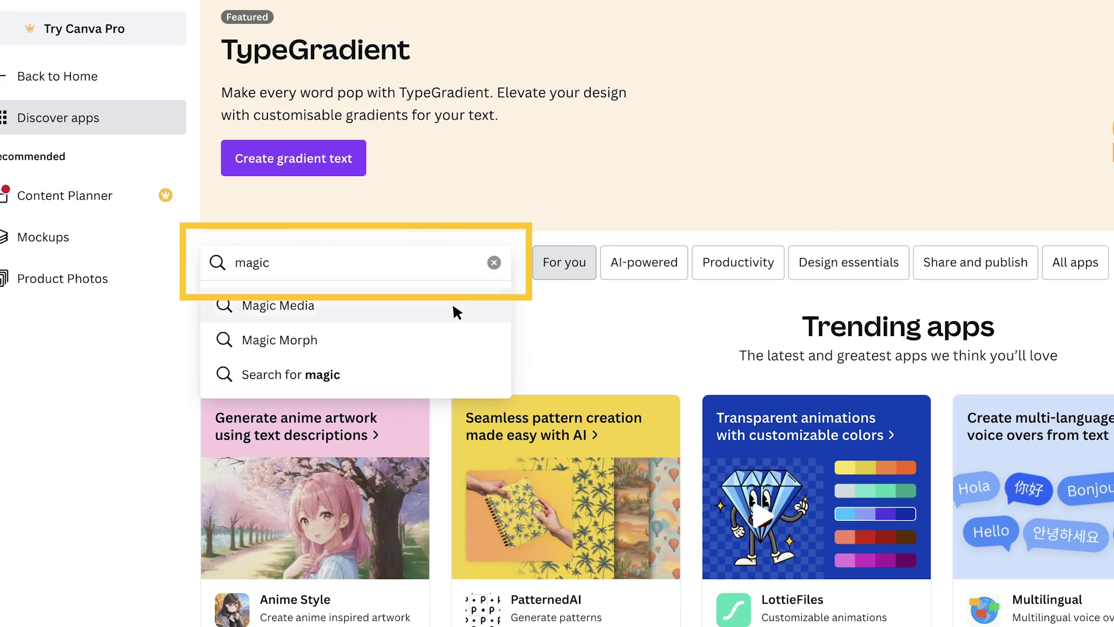
pyautogui.click(306, 303)
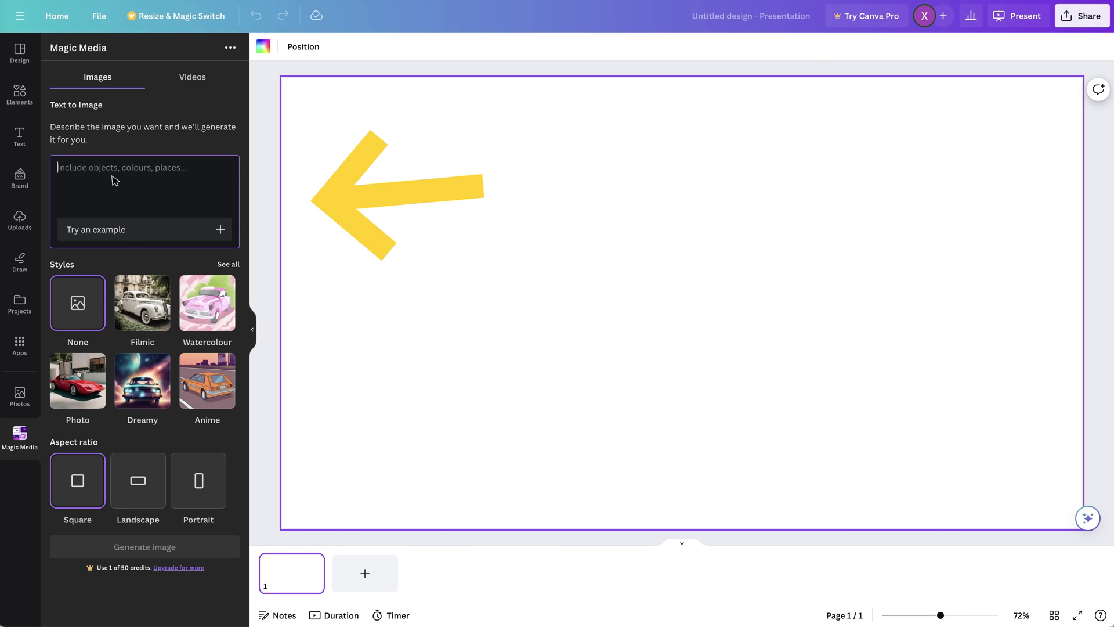
pyautogui.write('Generate an image of a girl standing in a land of golden wheat. She has blond hair, wears white shirt and jeans. Harvest season, 35mm film still, realistic')
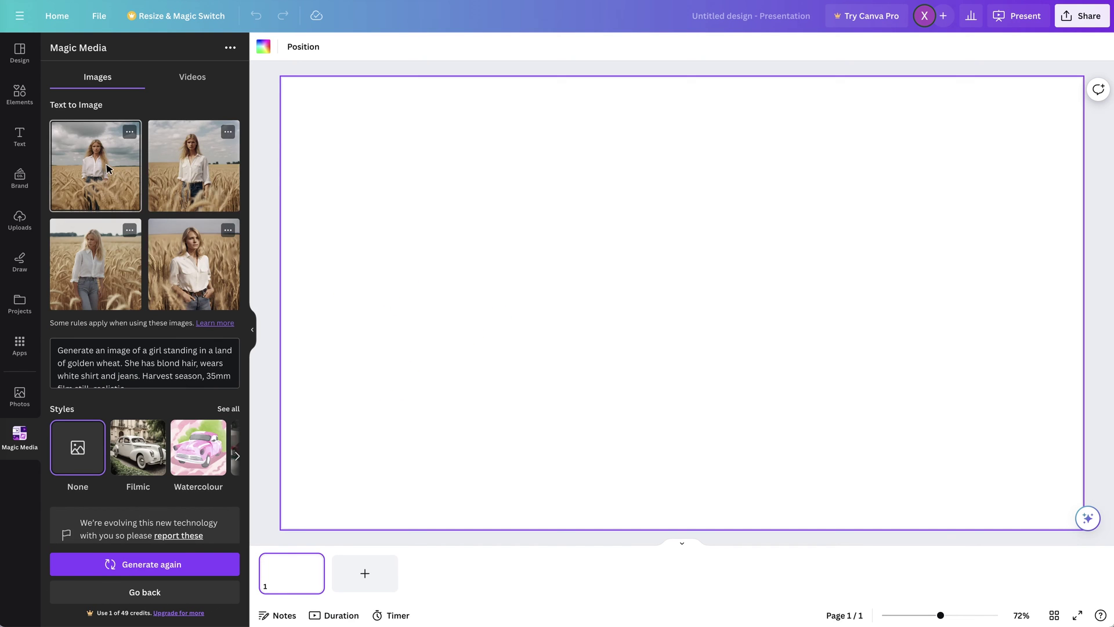
pyautogui.click(108, 172)
# - Place a generated wheat-field image on the slide, enlarged and centred
pyautogui.moveTo(194, 166); pyautogui.dragTo(738, 276)
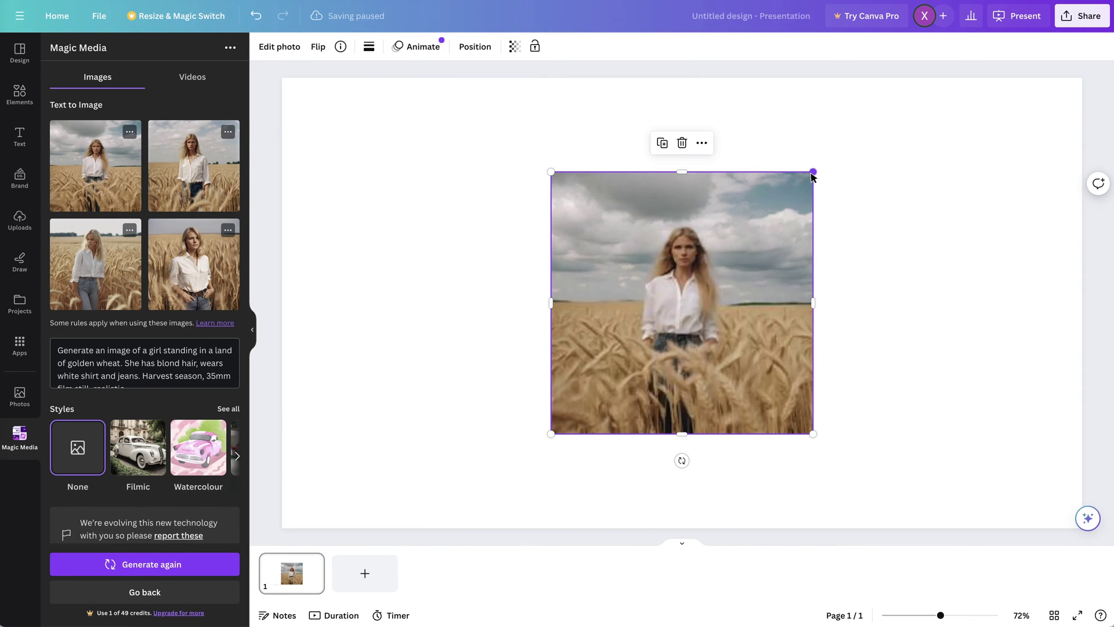
pyautogui.moveTo(813, 172); pyautogui.dragTo(946, 52)
pyautogui.moveTo(748, 181); pyautogui.dragTo(673, 267)
pyautogui.scroll(5, 673, 267)
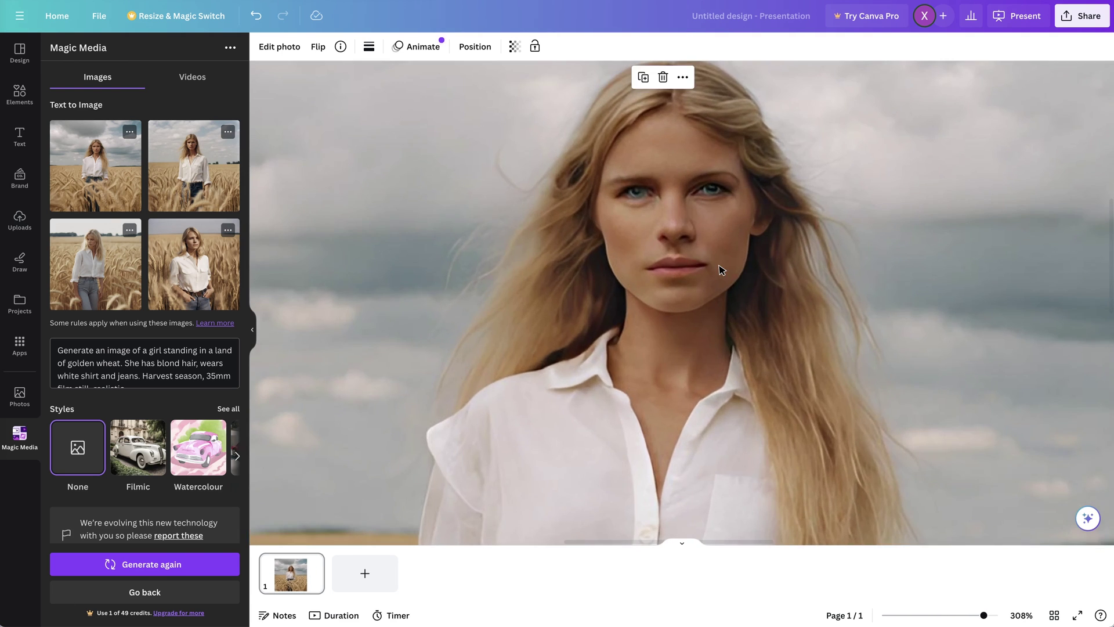
pyautogui.scroll(-5, 716, 269)
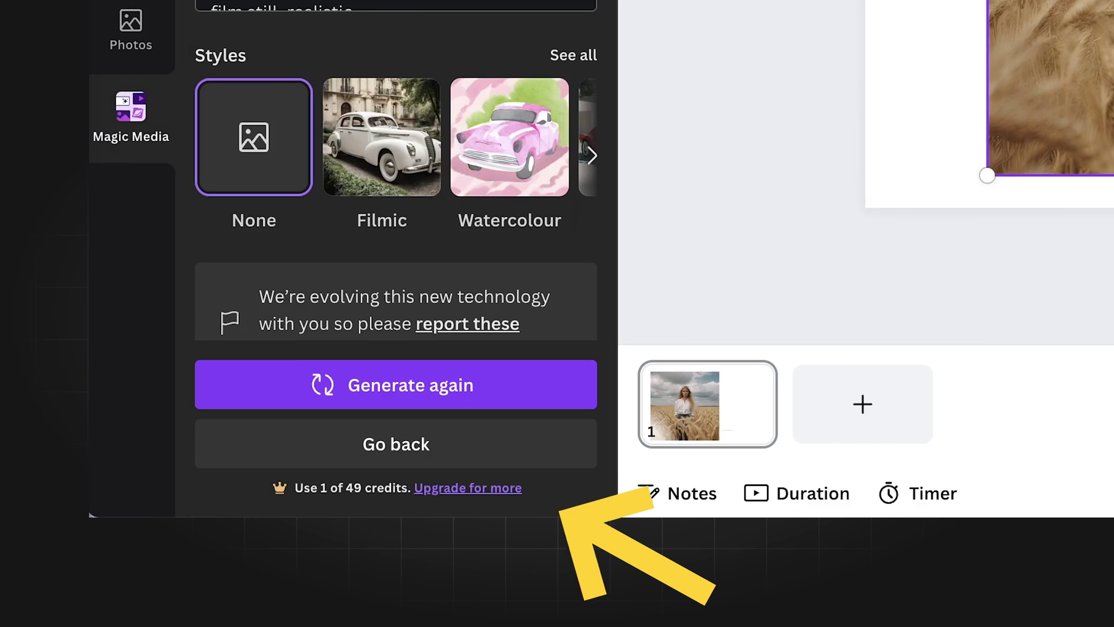
pyautogui.scroll(-1, 434, 123)
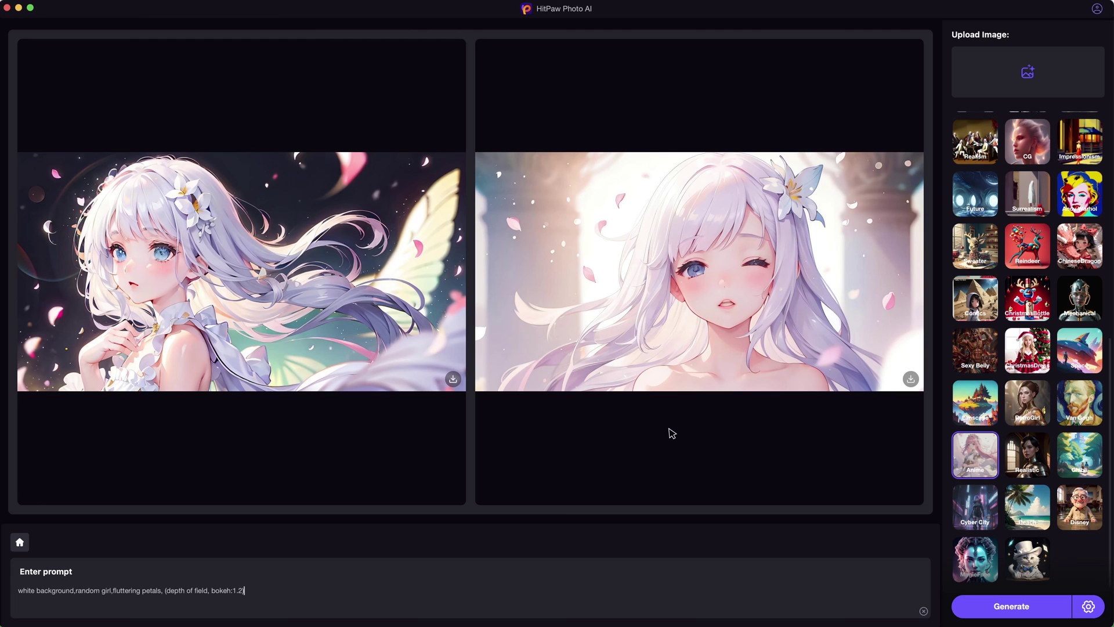
# - Preview the left and right anime girl images full size, then choose the MagicFace preset
pyautogui.click(304, 287)
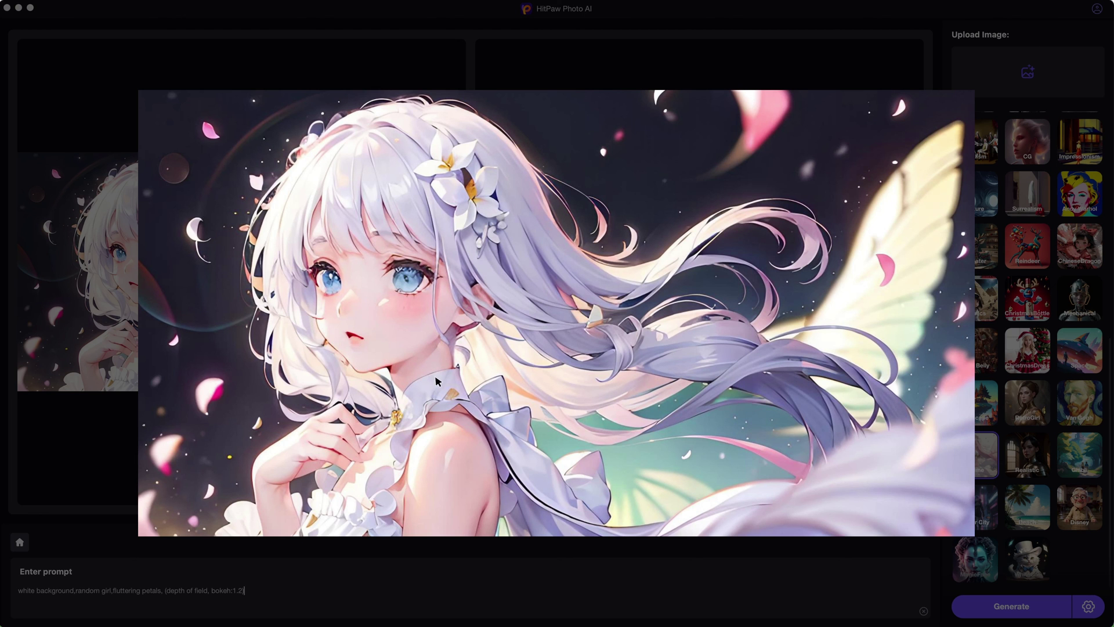
pyautogui.click(546, 561)
pyautogui.click(732, 336)
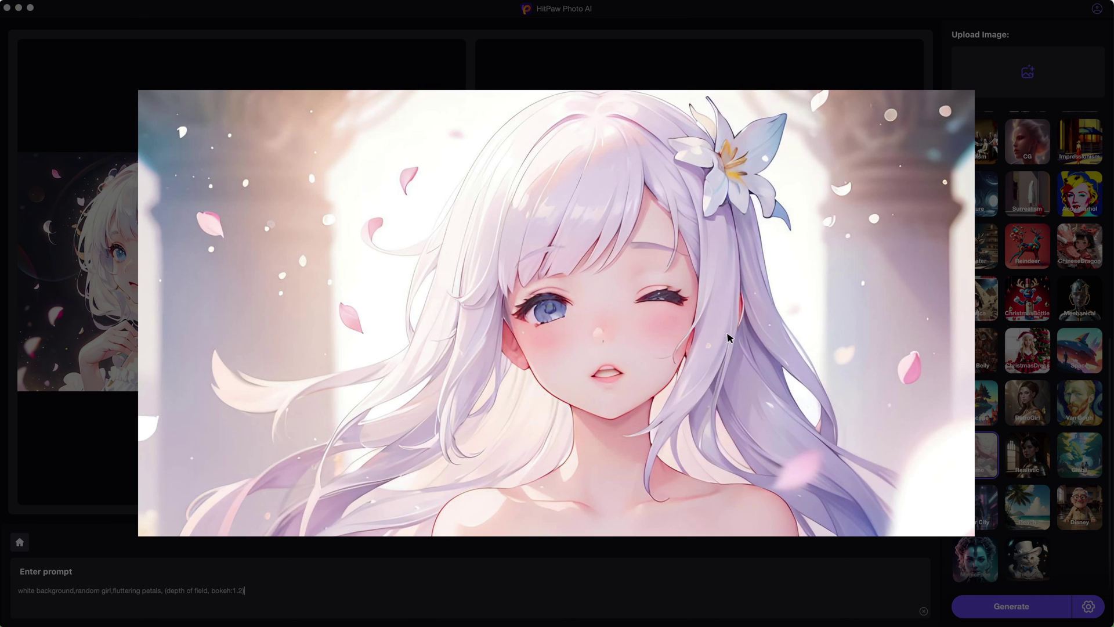
pyautogui.click(749, 563)
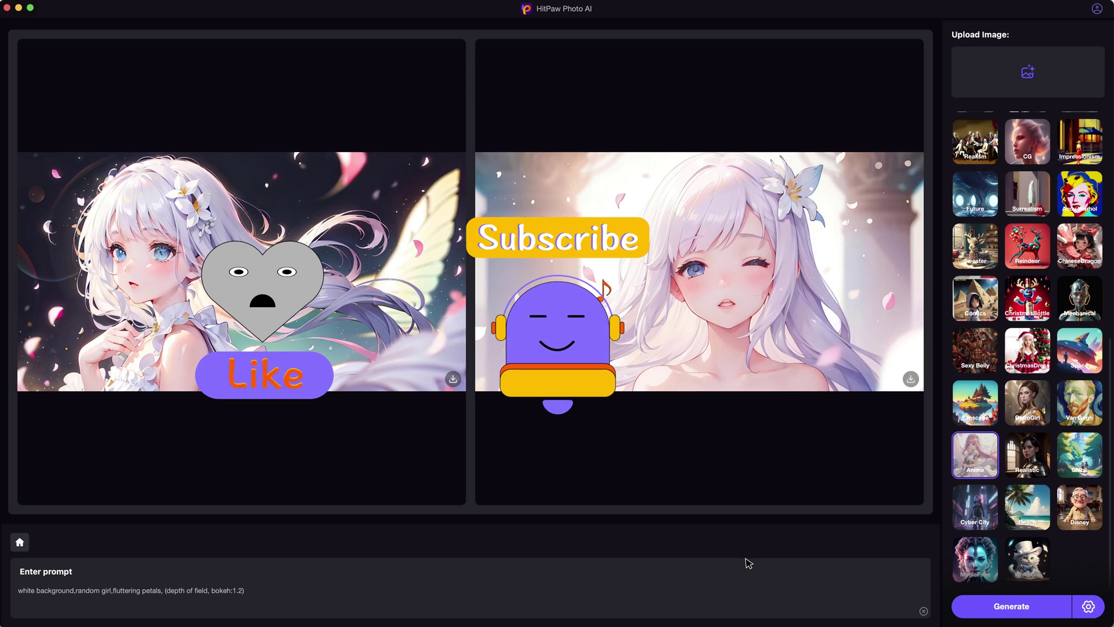
pyautogui.click(979, 560)
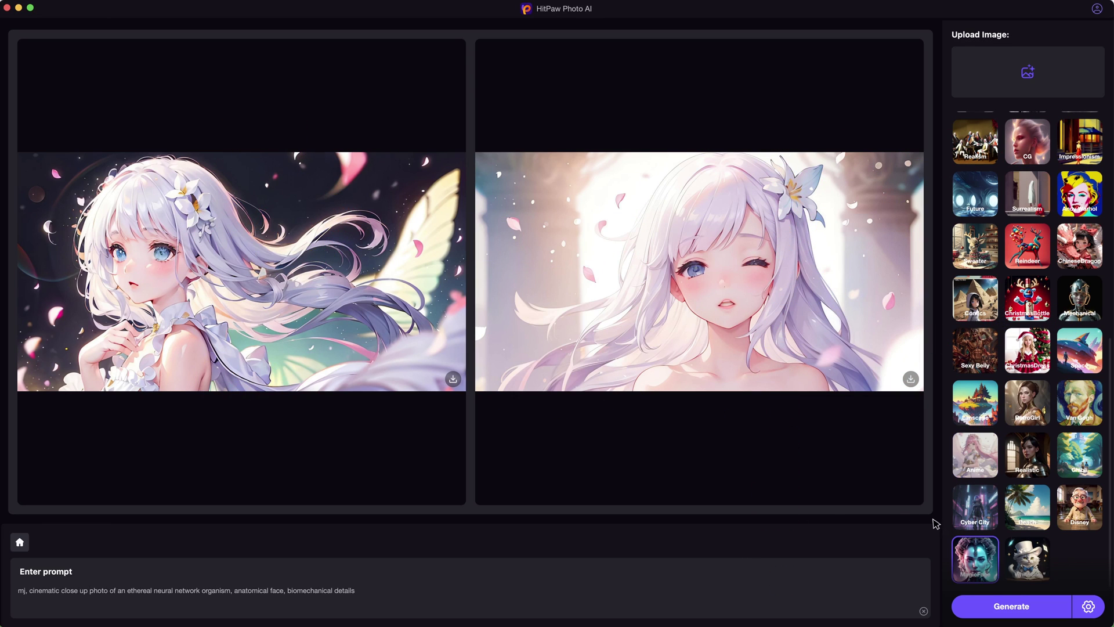